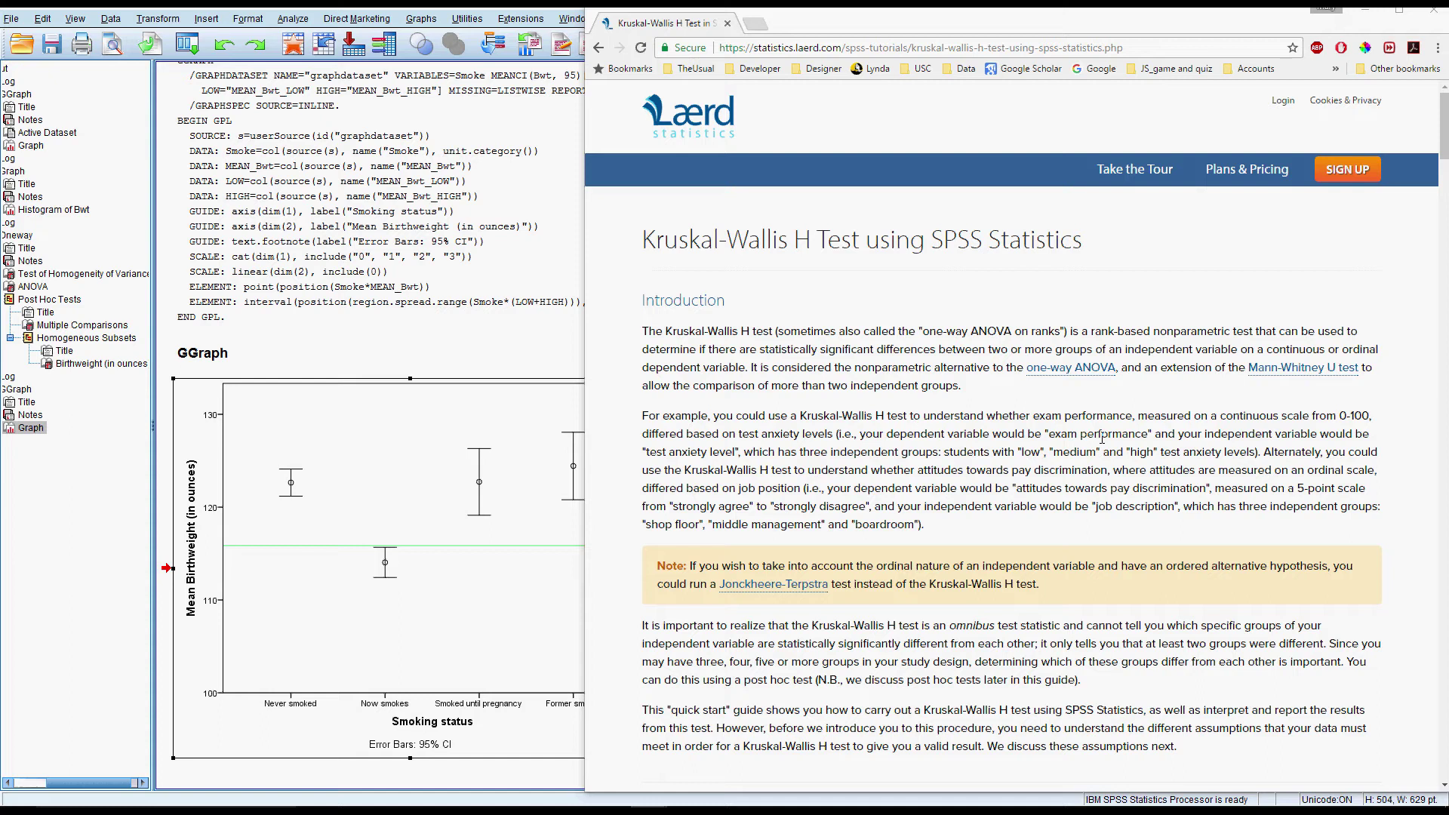
# Step: Read through Kruskal-Wallis Assumptions #1–#4 in the Laerd guide, then bring the SPSS output forward
pyautogui.scroll(-4, 1103, 439)
pyautogui.scroll(-5, 1103, 439)
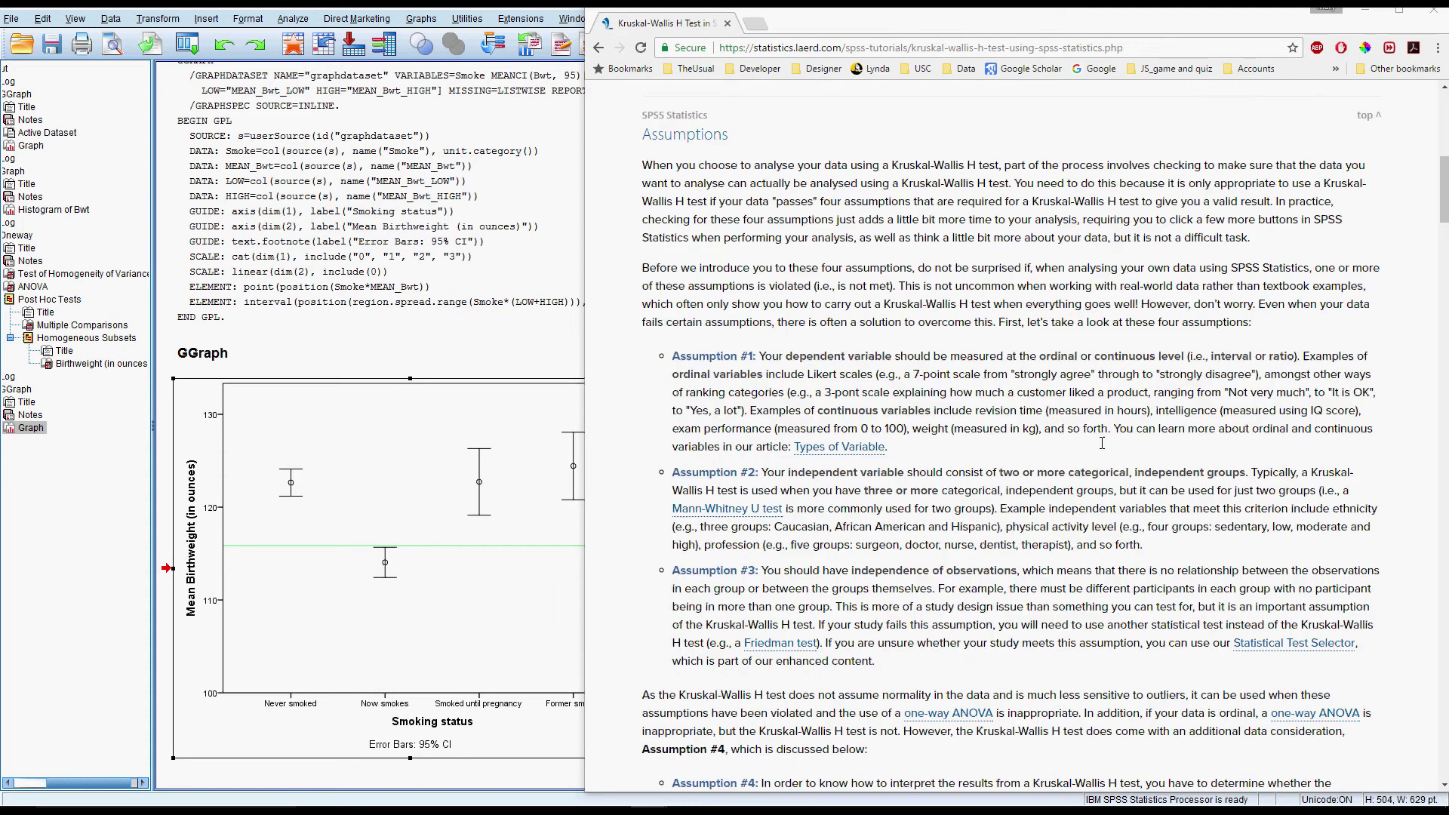
pyautogui.scroll(-1, 1102, 443)
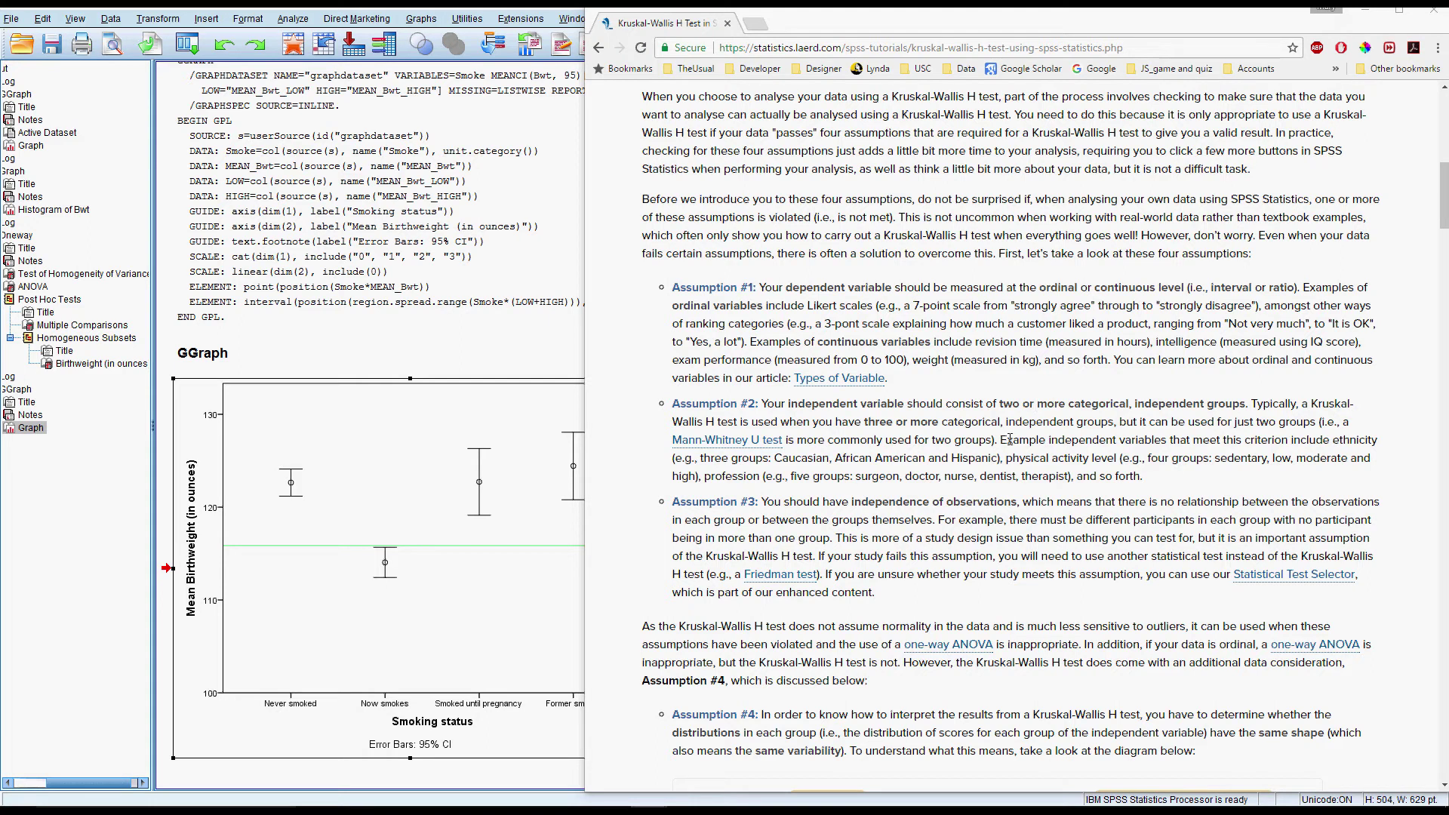
pyautogui.scroll(-4, 1010, 439)
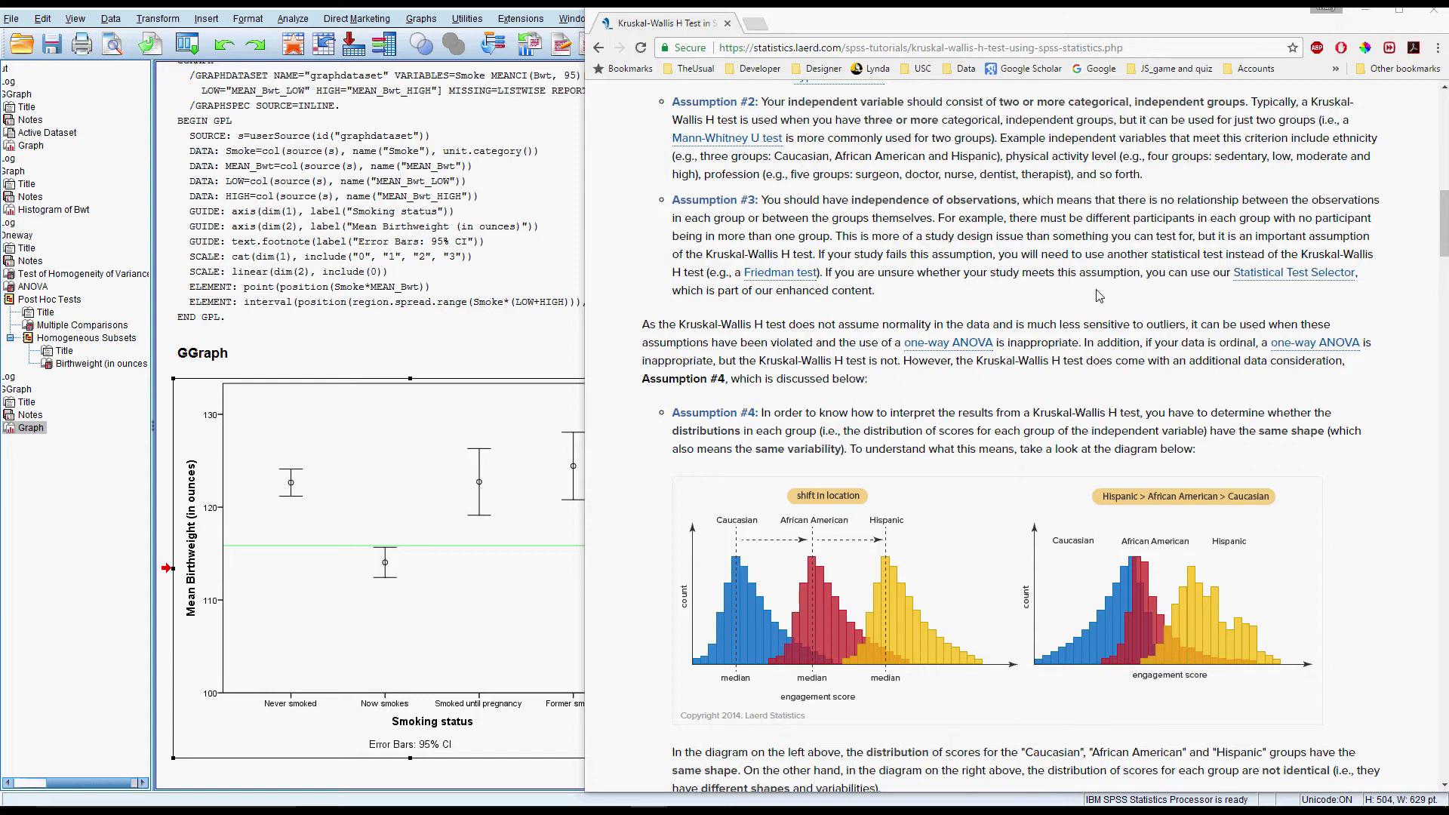
pyautogui.scroll(-4, 1099, 296)
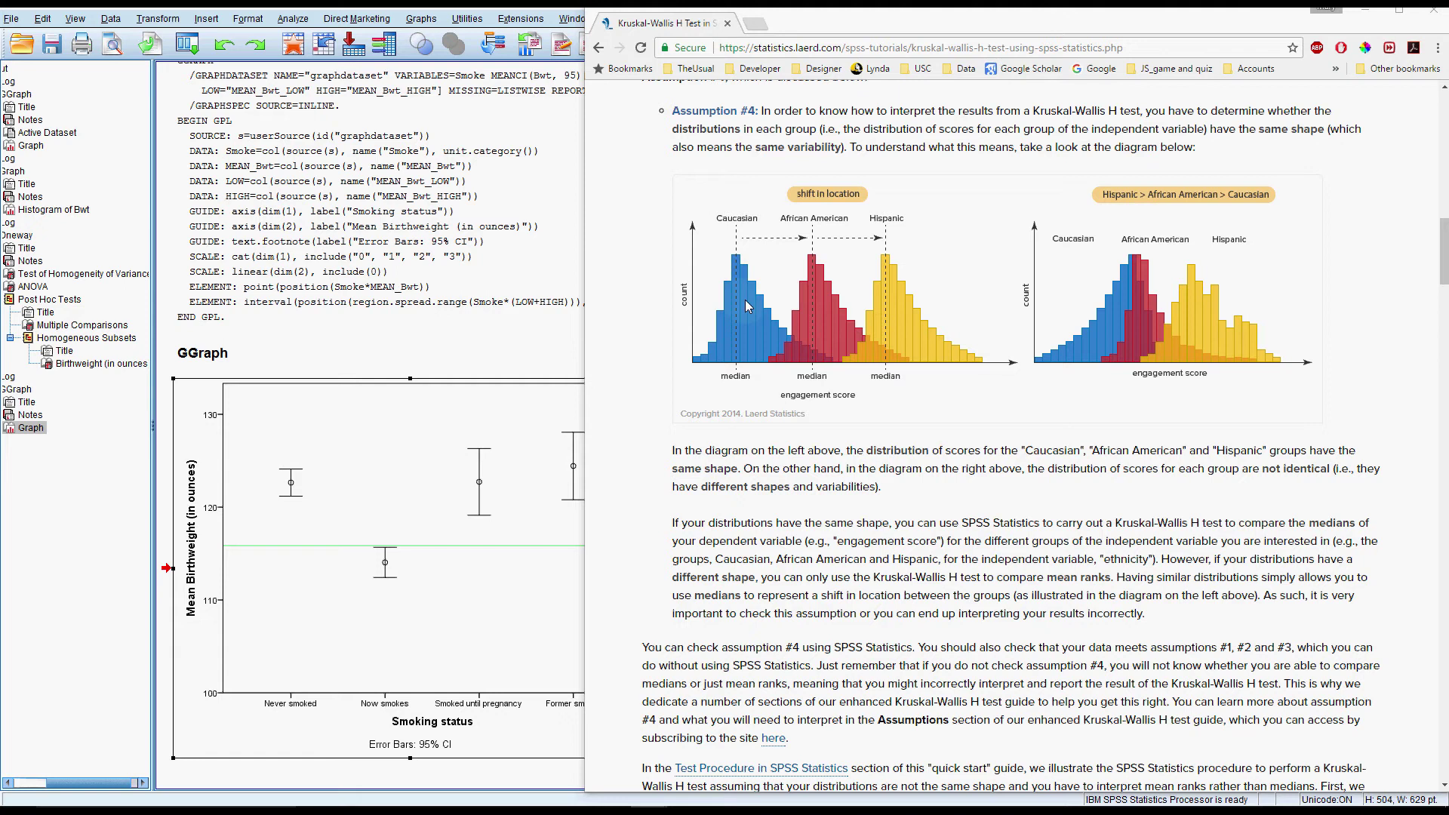
pyautogui.click(534, 336)
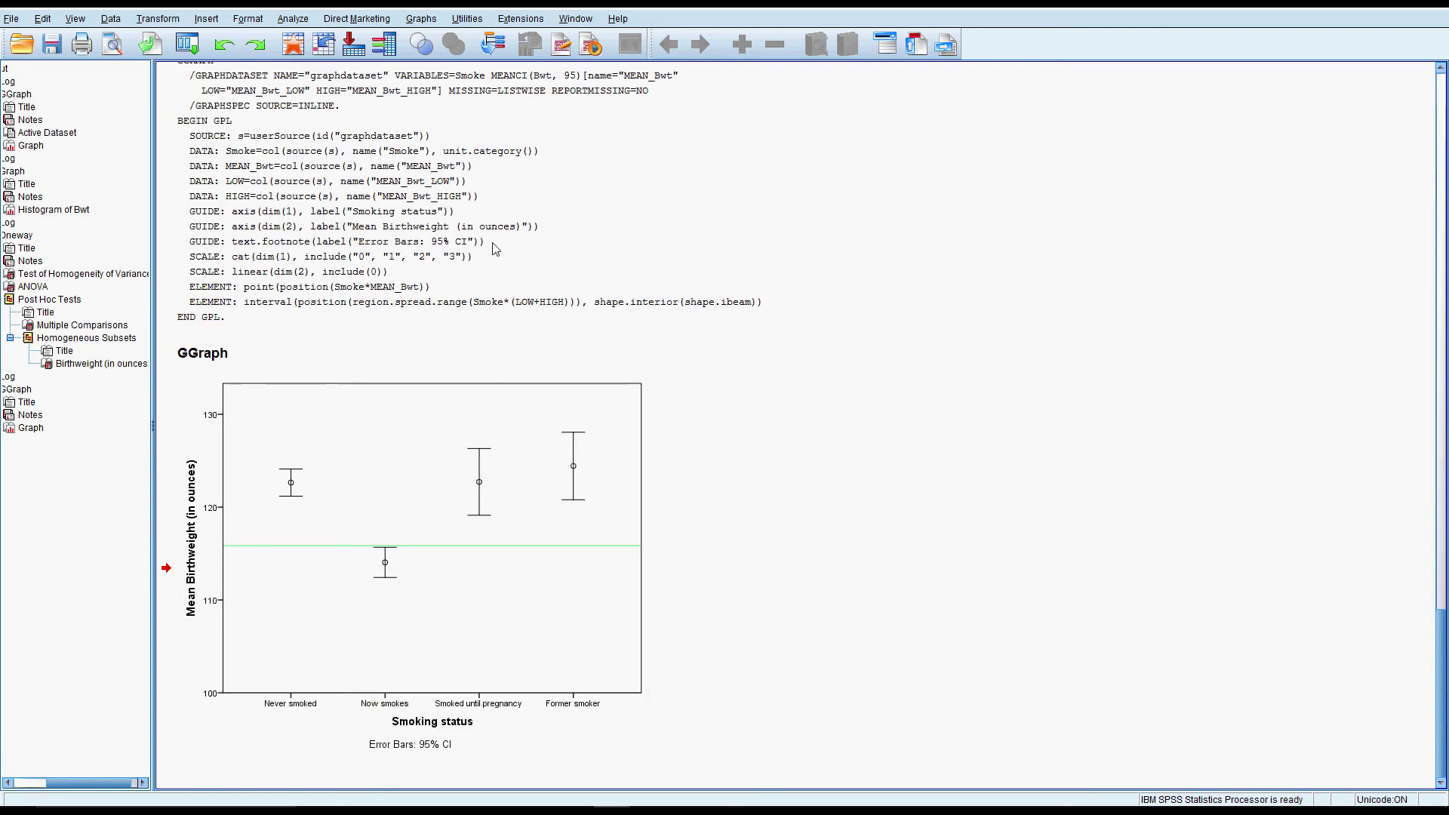
# Step: Open Chart Builder, widen its variable list, then cancel out of it
pyautogui.click(421, 18)
pyautogui.click(428, 36)
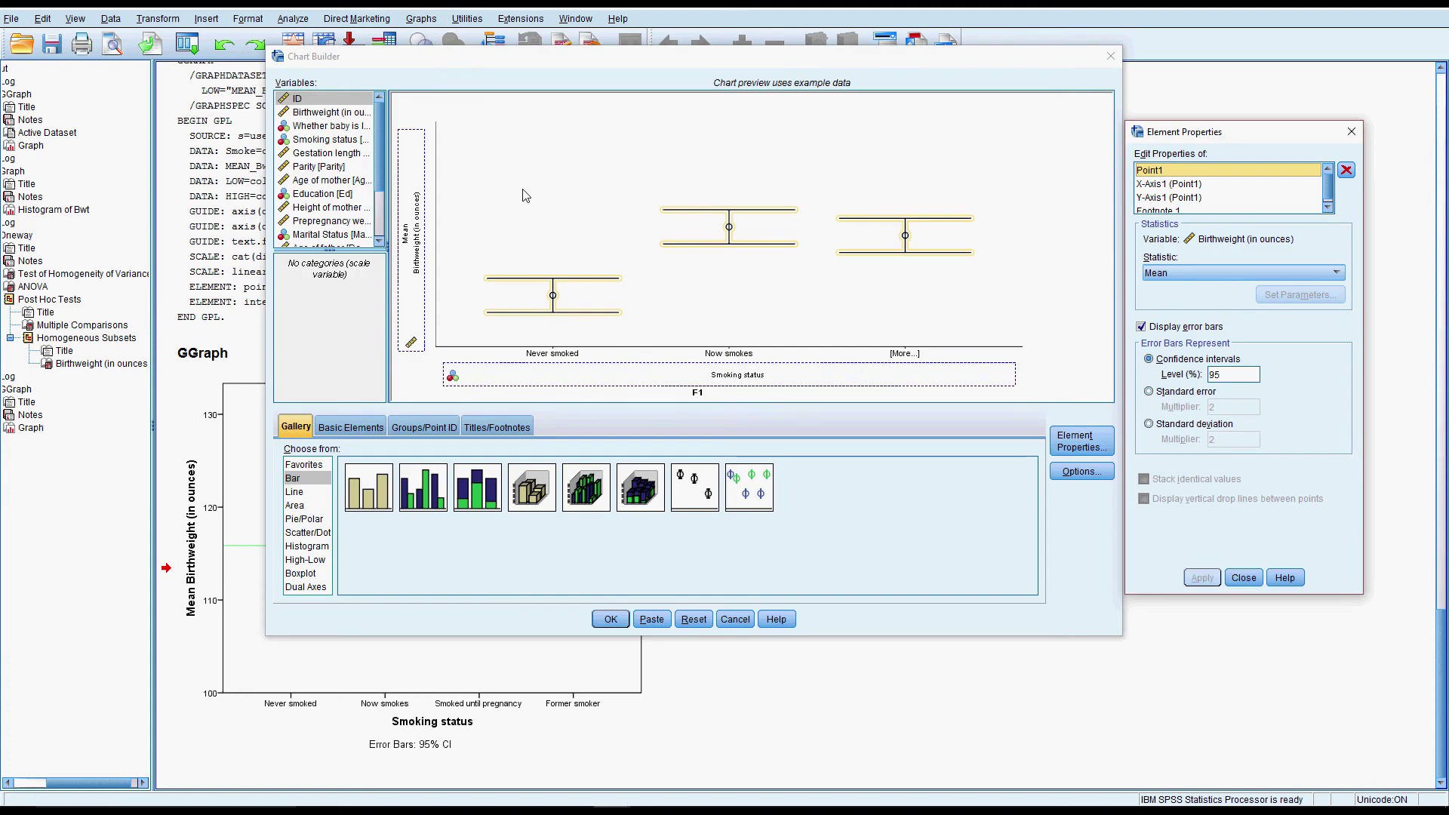
pyautogui.click(388, 259)
pyautogui.moveTo(393, 260); pyautogui.dragTo(409, 260)
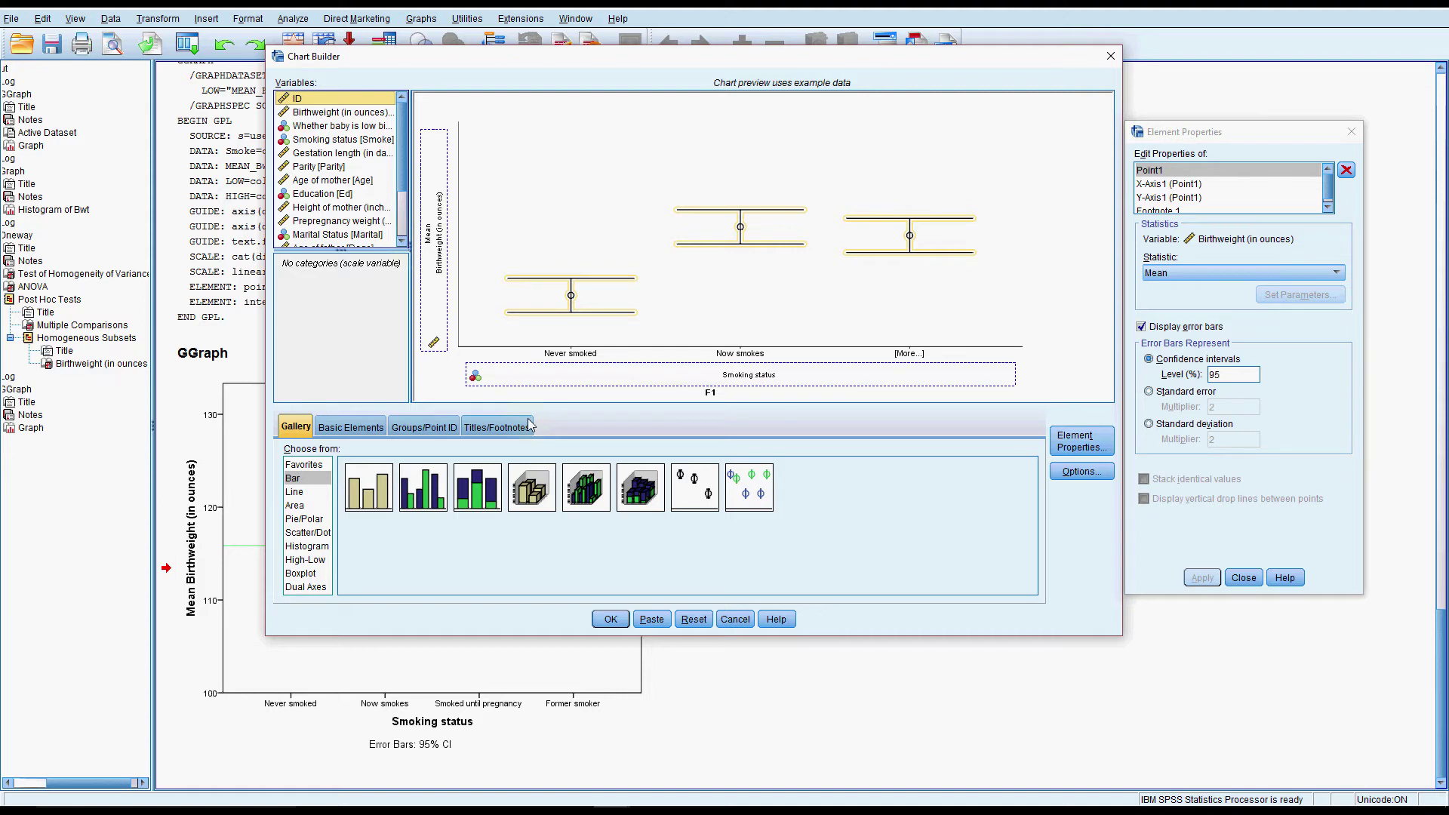
pyautogui.click(736, 619)
# Step: Build and create a reset simple histogram in Chart Builder with Parity on the X-axis
pyautogui.click(421, 18)
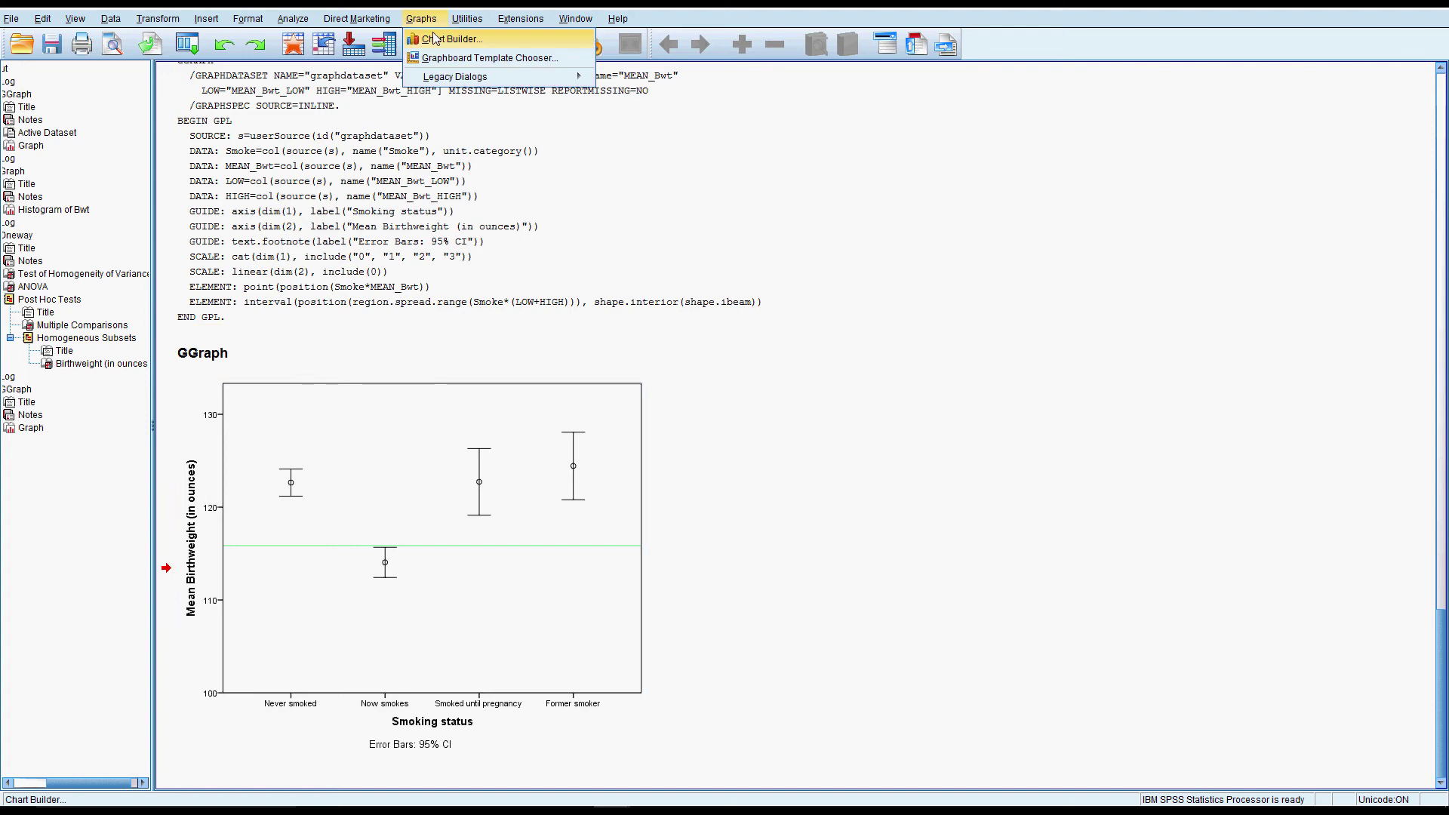
pyautogui.click(436, 39)
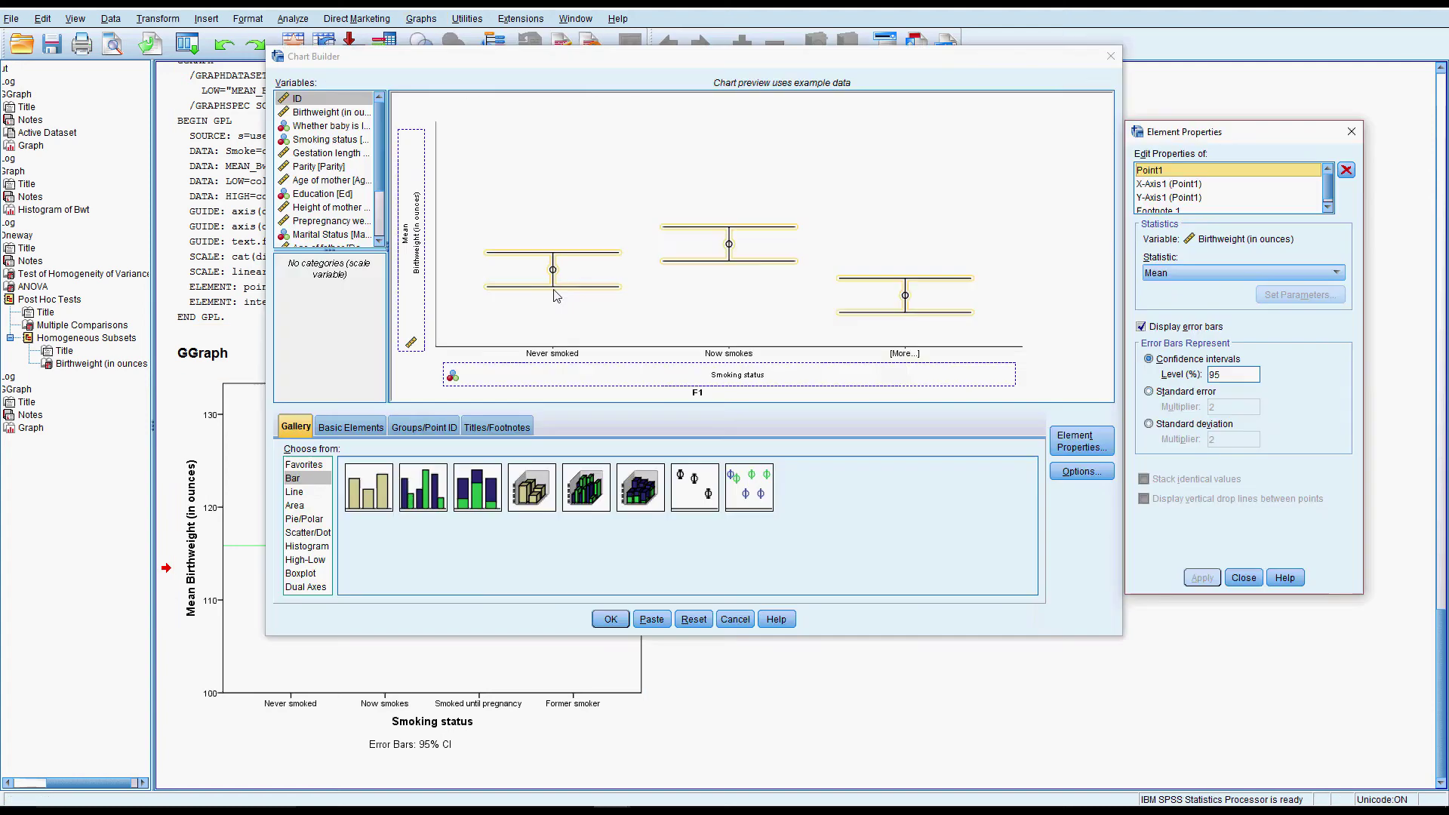
pyautogui.click(317, 546)
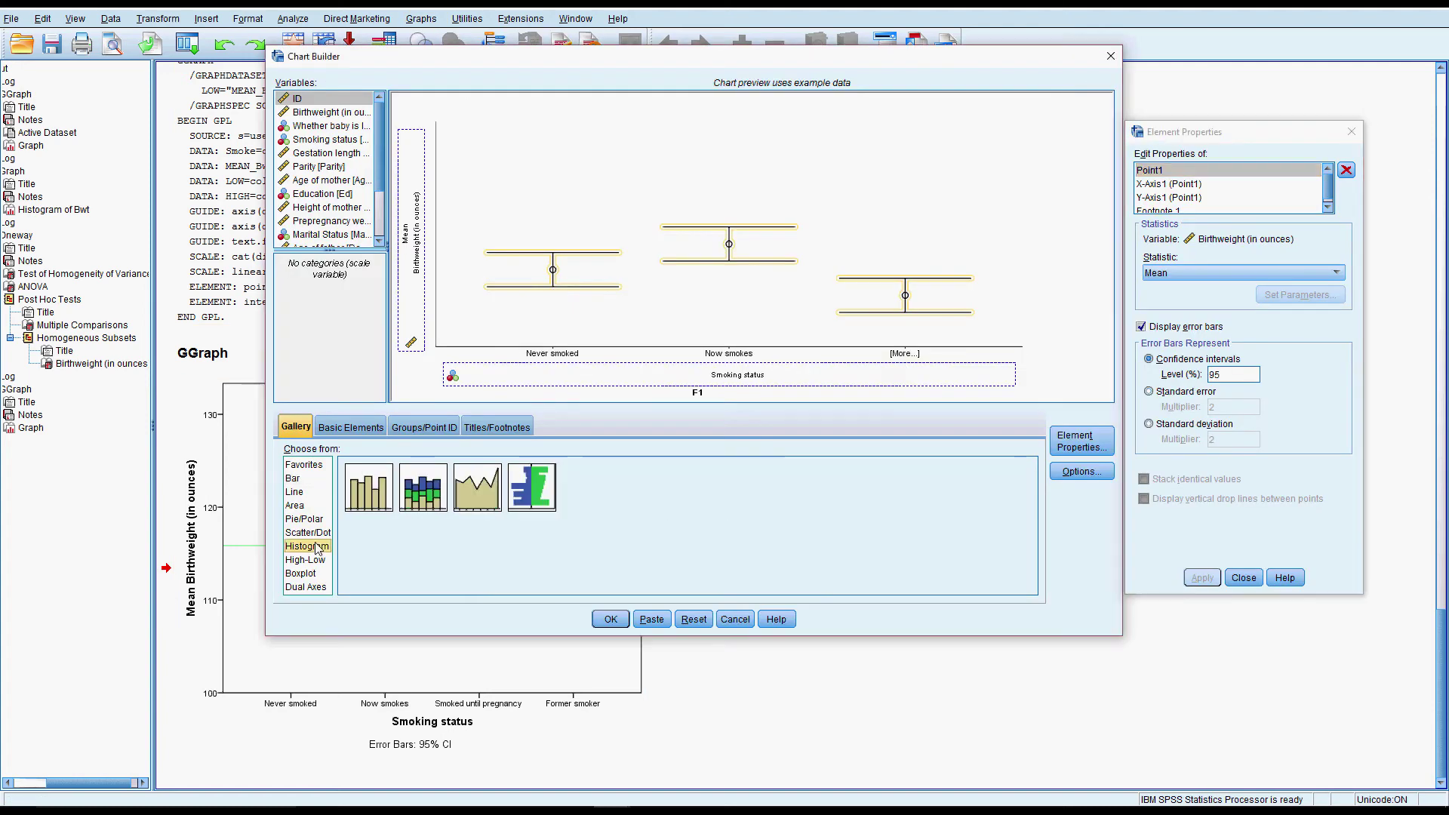
pyautogui.click(692, 620)
pyautogui.moveTo(369, 486); pyautogui.dragTo(601, 259)
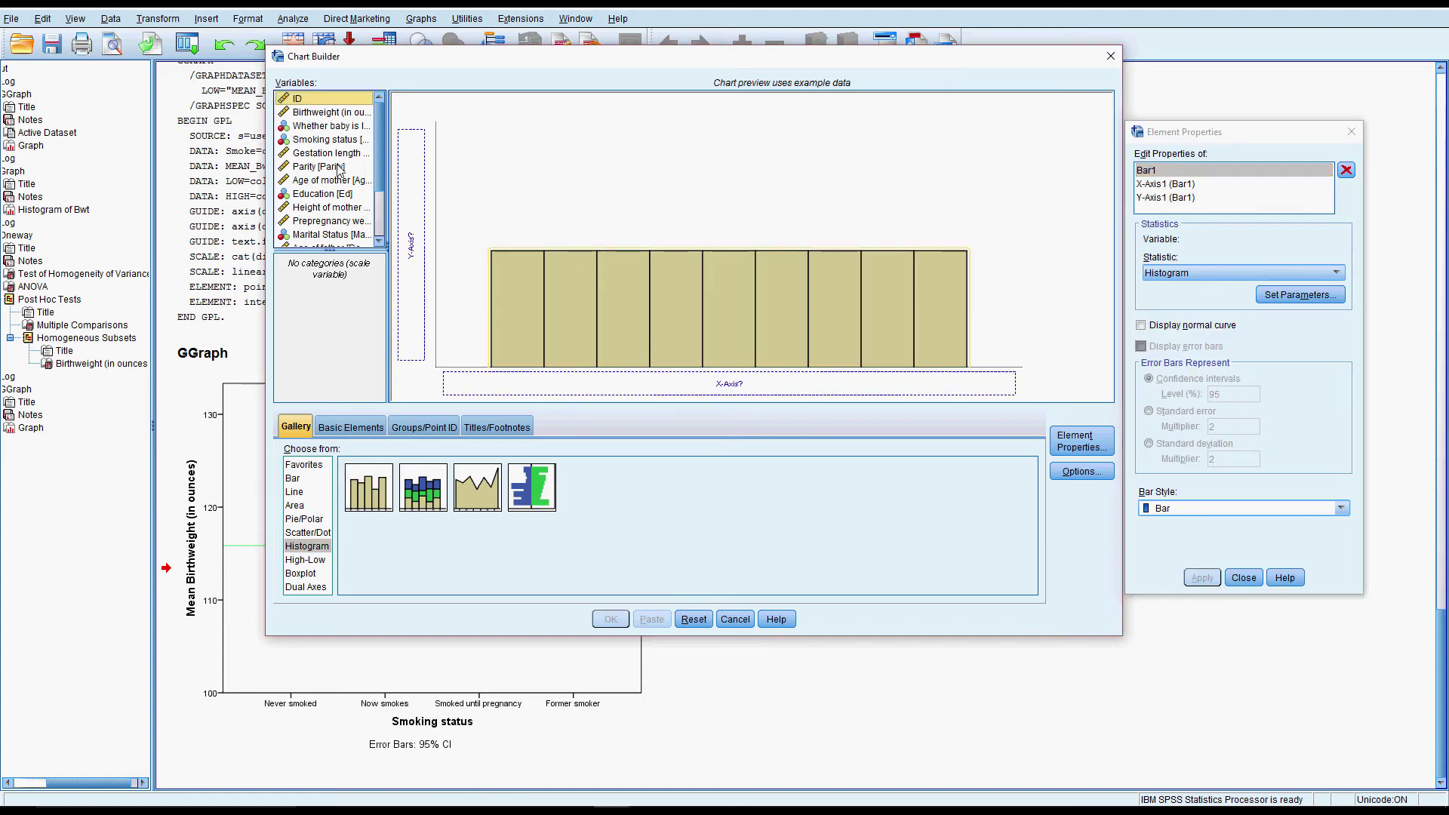
pyautogui.moveTo(338, 167); pyautogui.dragTo(599, 378)
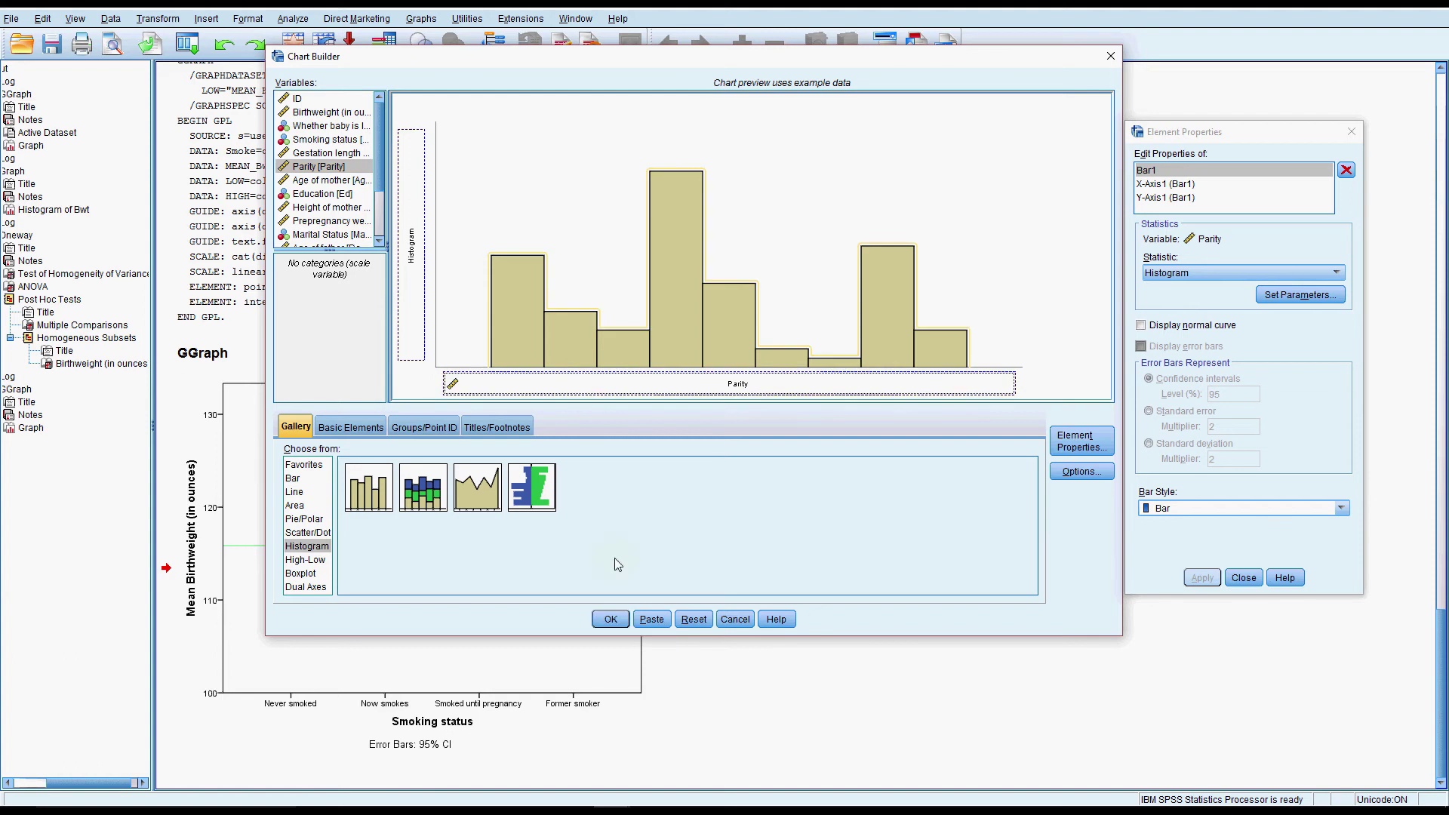
pyautogui.click(617, 621)
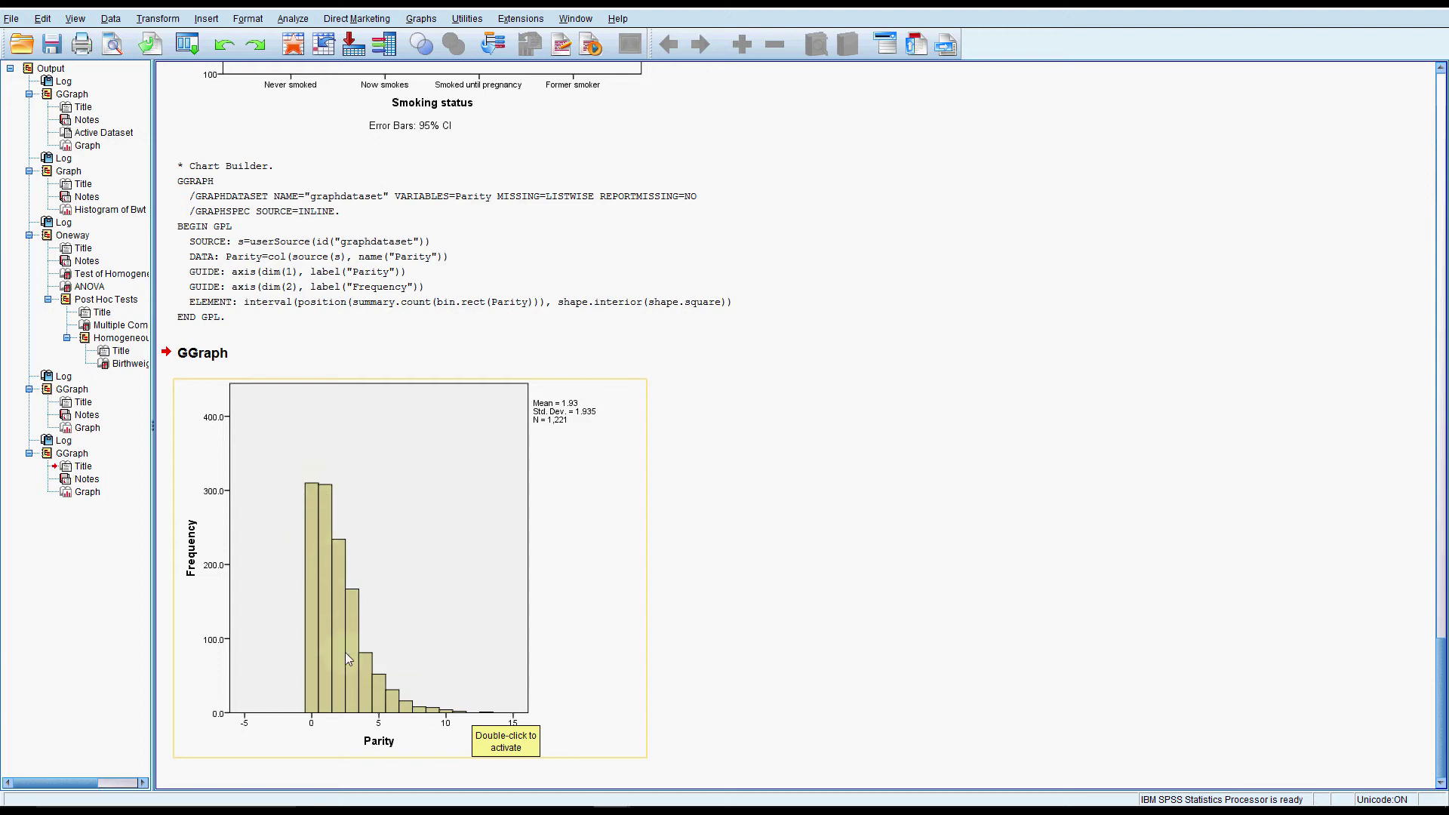
# Step: Select the new Parity histogram (mean 1.93, N = 1,221) in the output
pyautogui.click(643, 529)
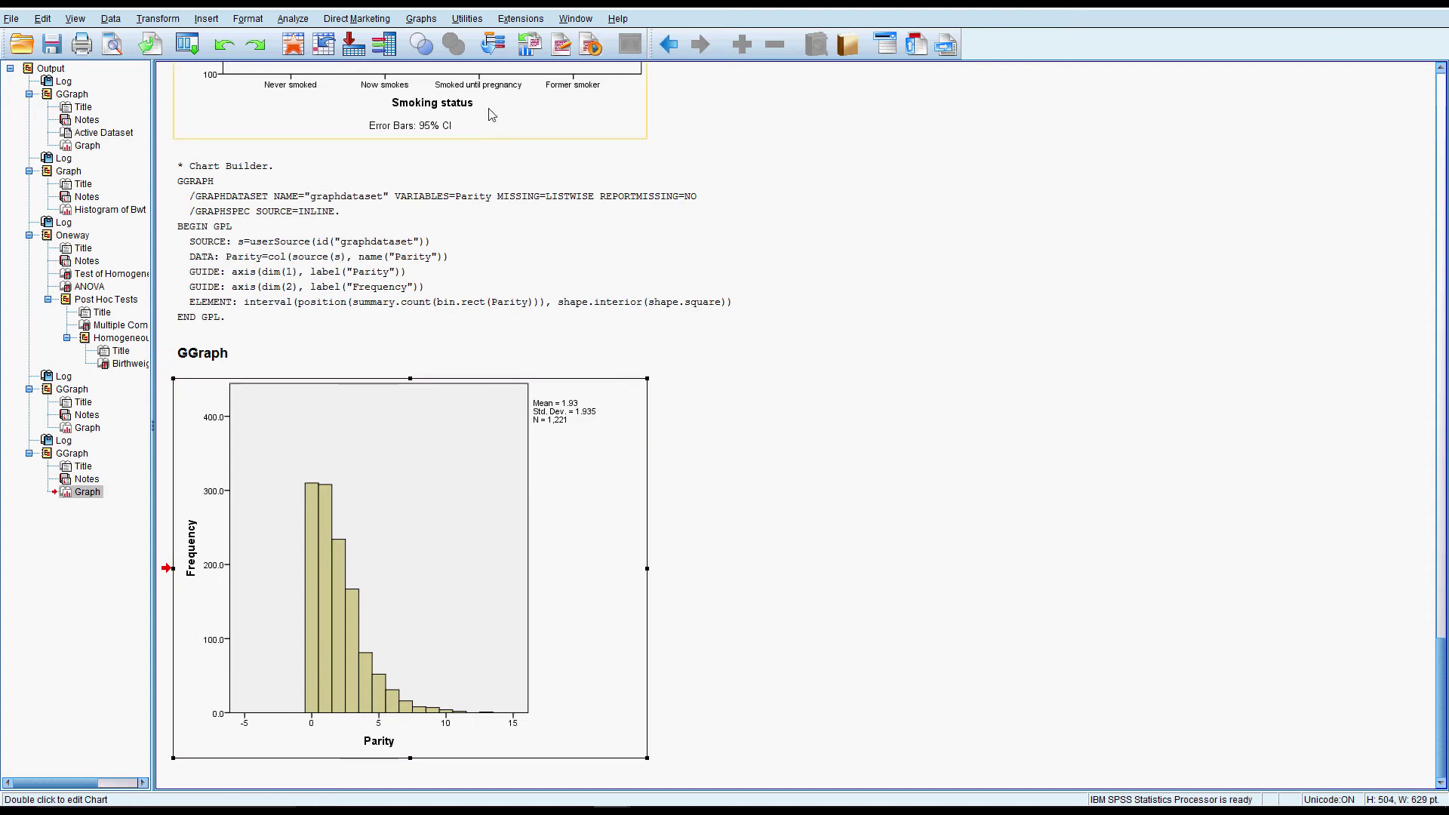
# Step: Create a simple boxplot in Chart Builder with Parity on the Y-axis and Smoking status on the X-axis
pyautogui.click(422, 19)
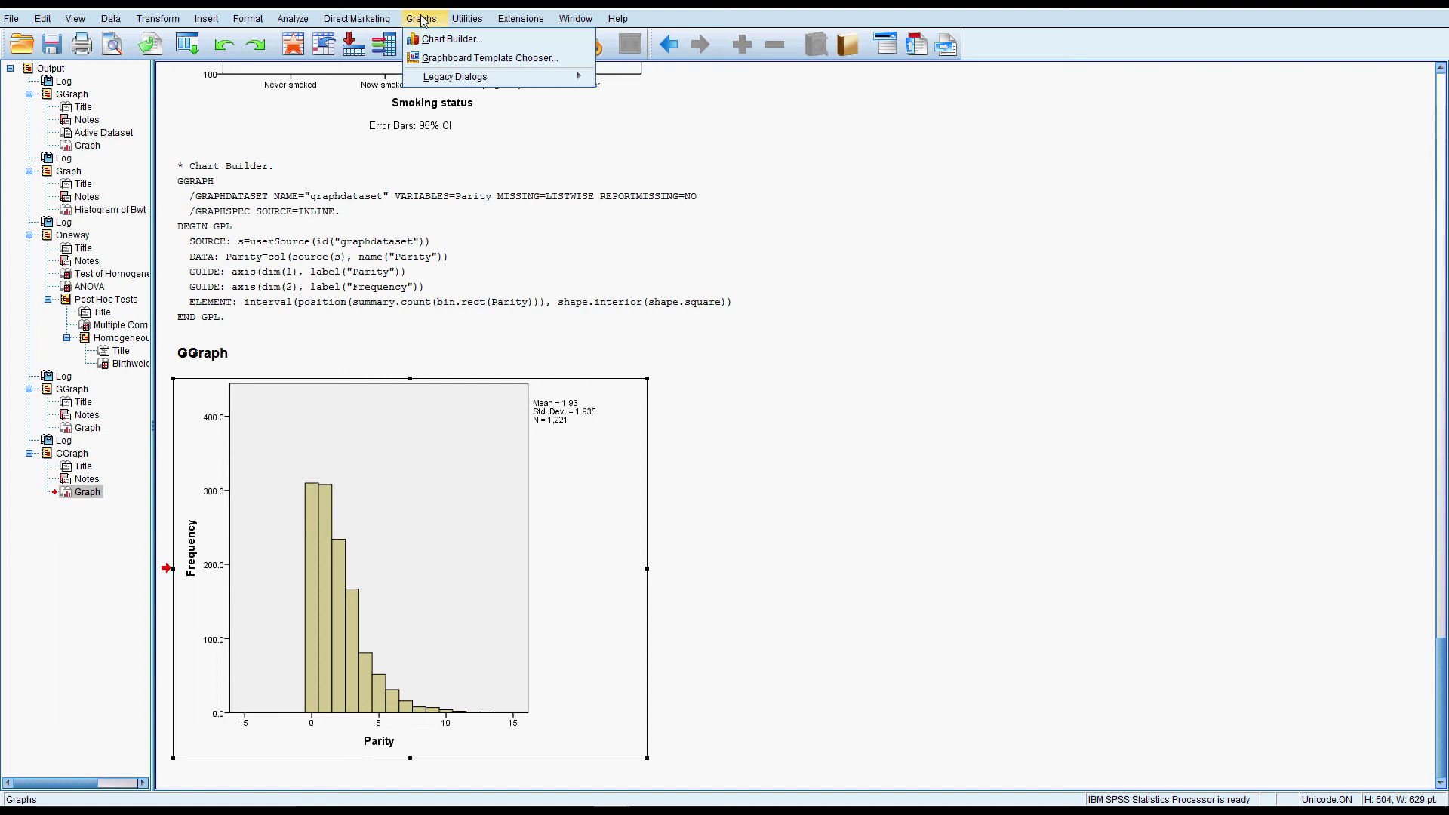
pyautogui.click(419, 36)
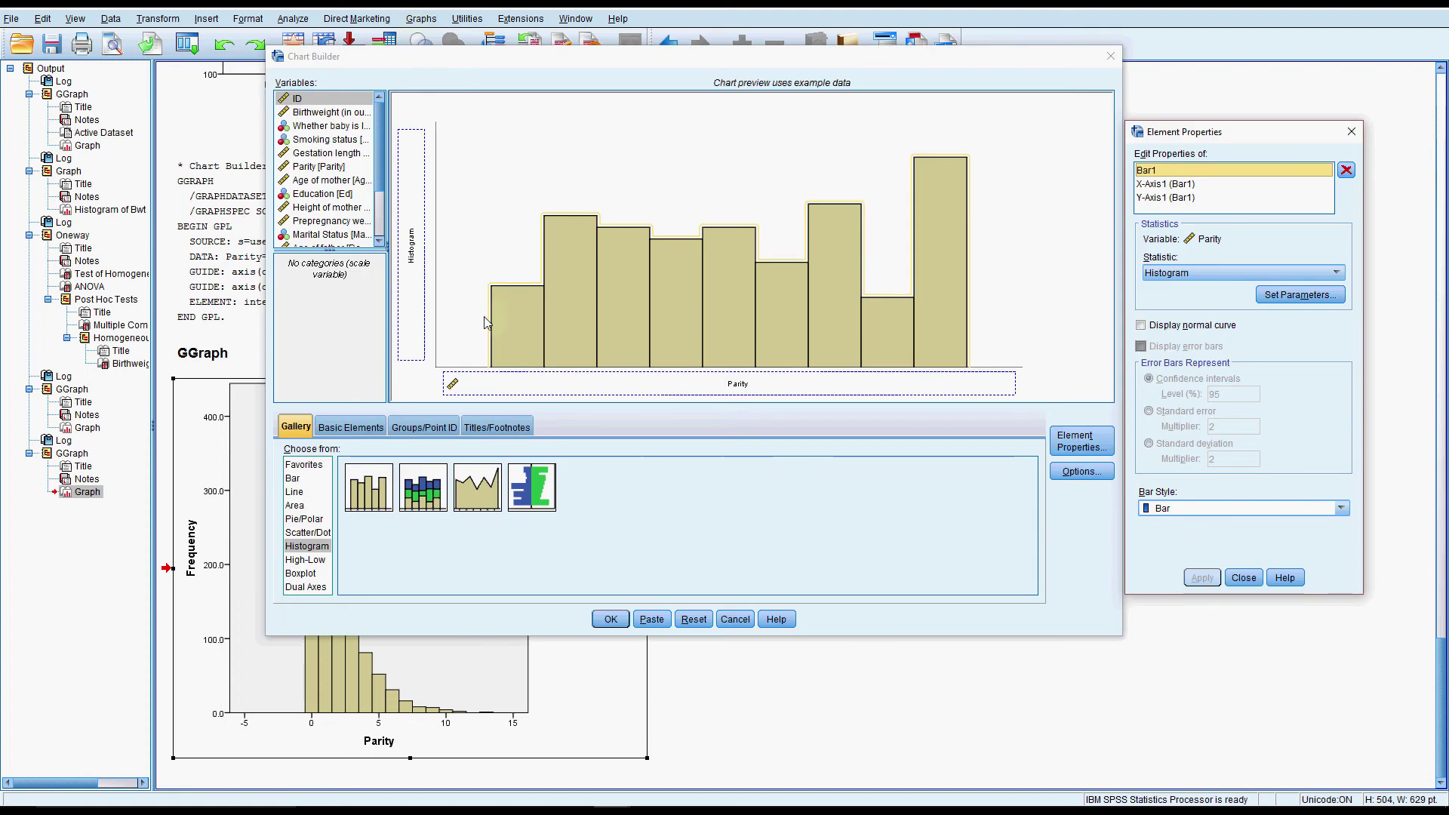
pyautogui.click(302, 573)
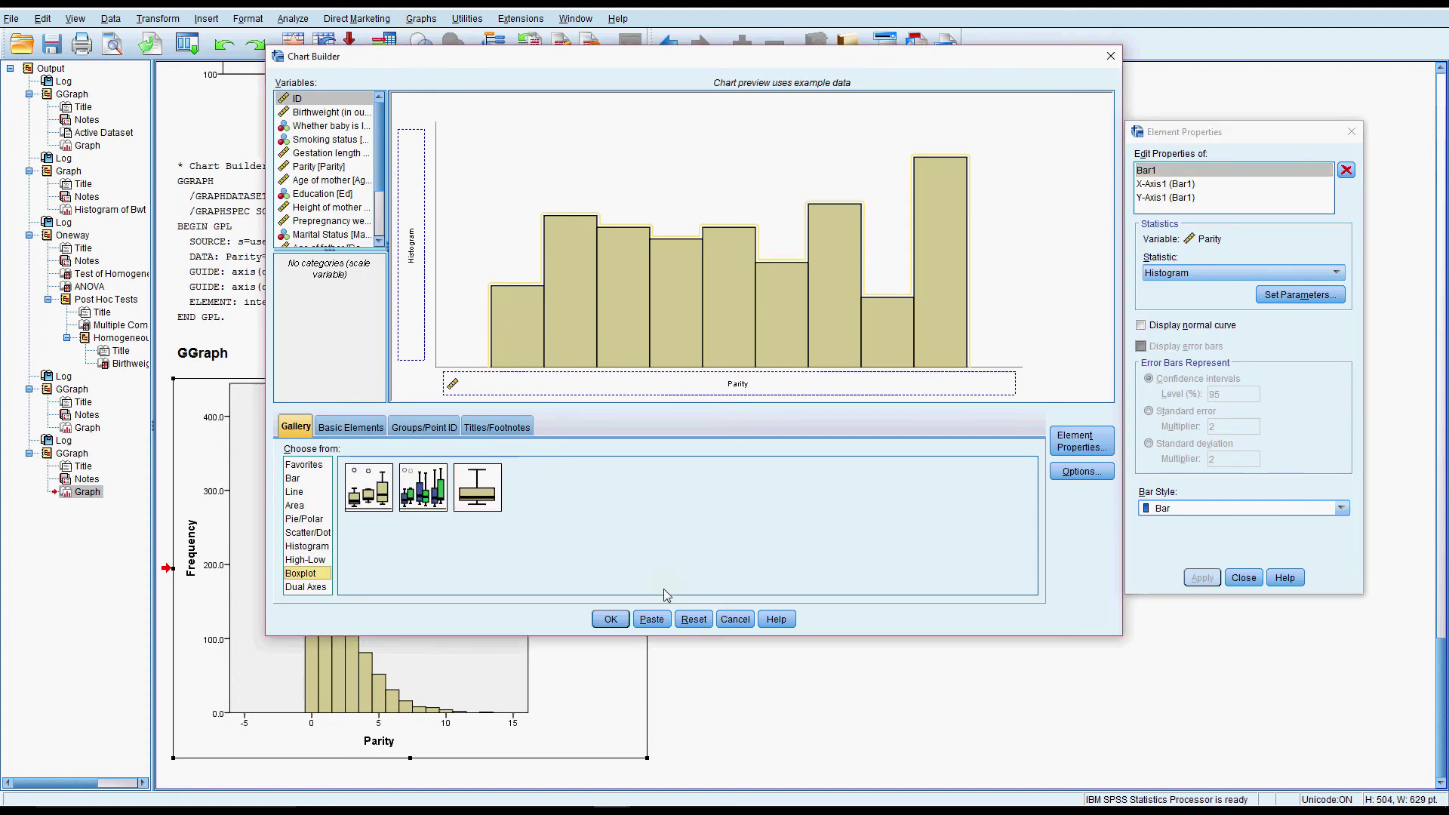
pyautogui.moveTo(368, 489); pyautogui.dragTo(640, 260)
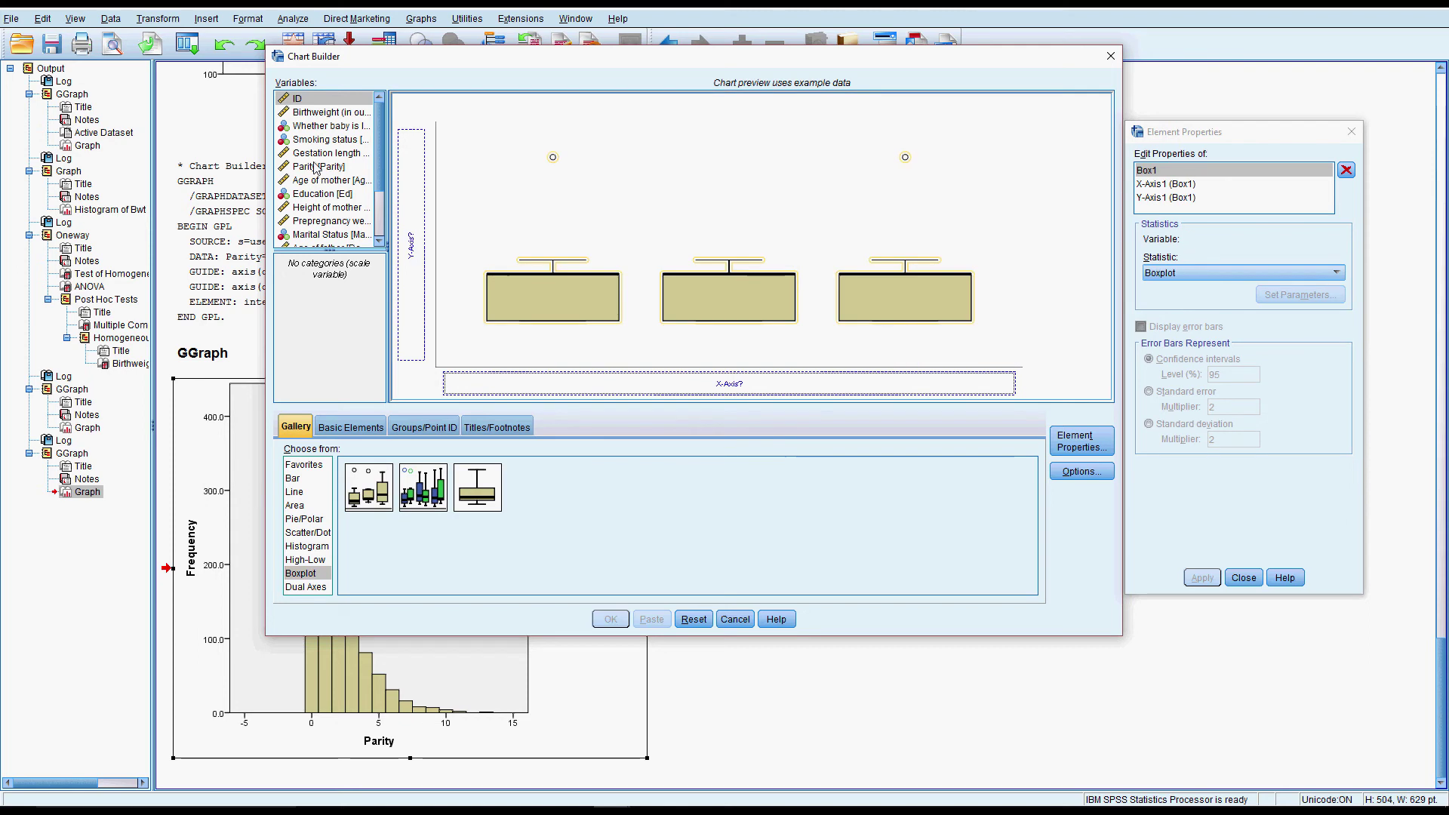
pyautogui.moveTo(318, 166); pyautogui.dragTo(428, 249)
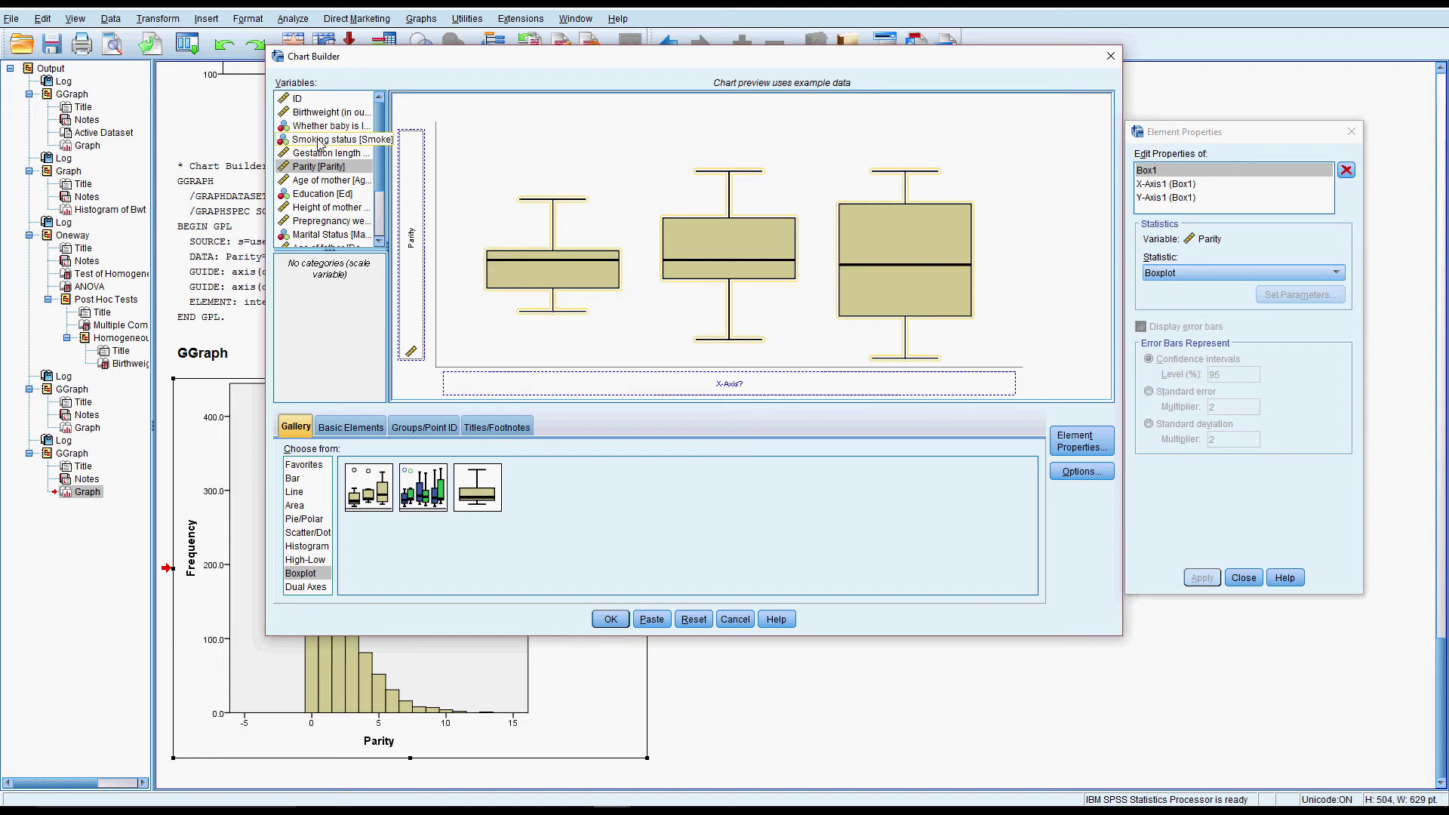
pyautogui.moveTo(318, 142); pyautogui.dragTo(610, 378)
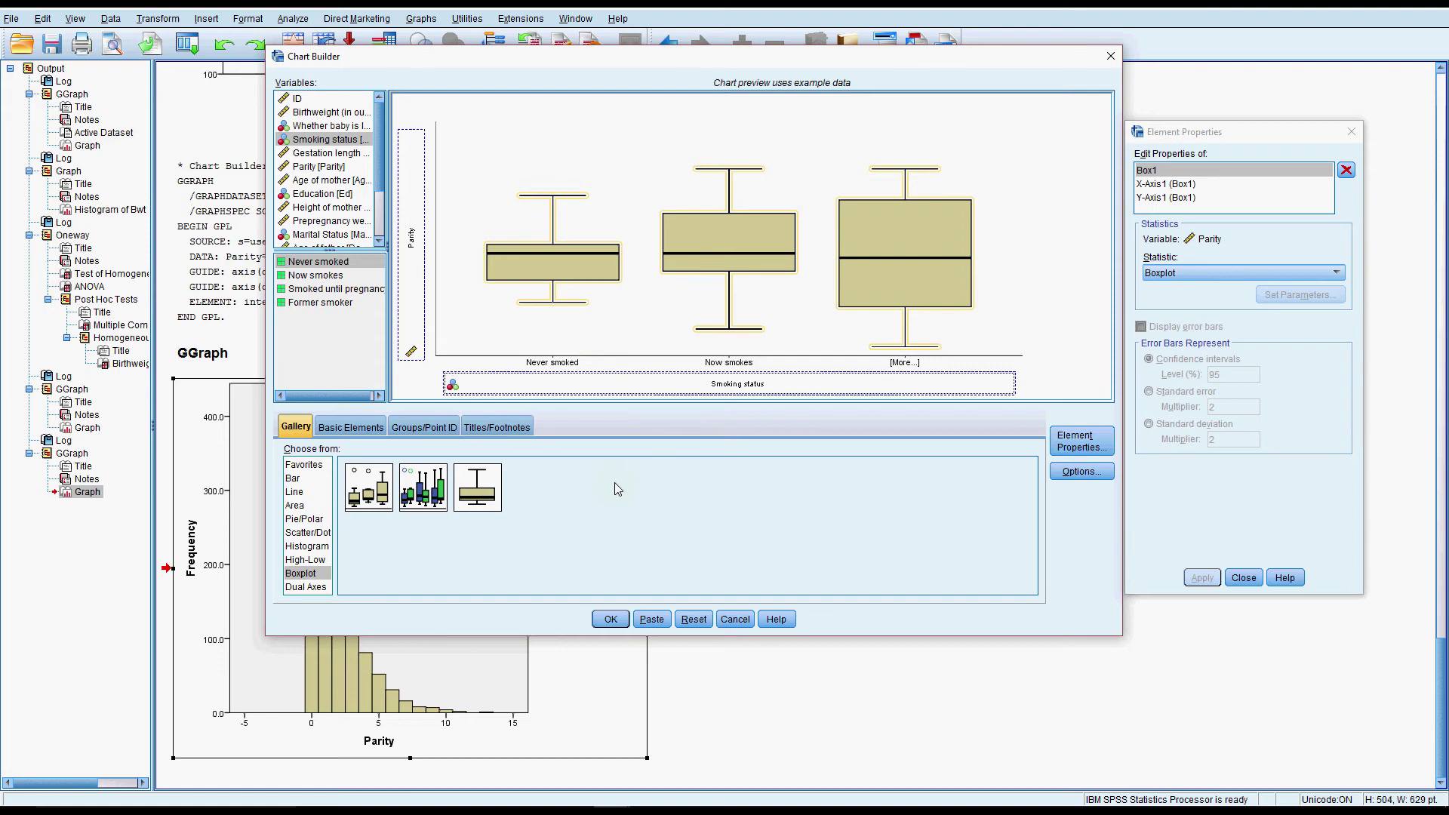
pyautogui.click(616, 620)
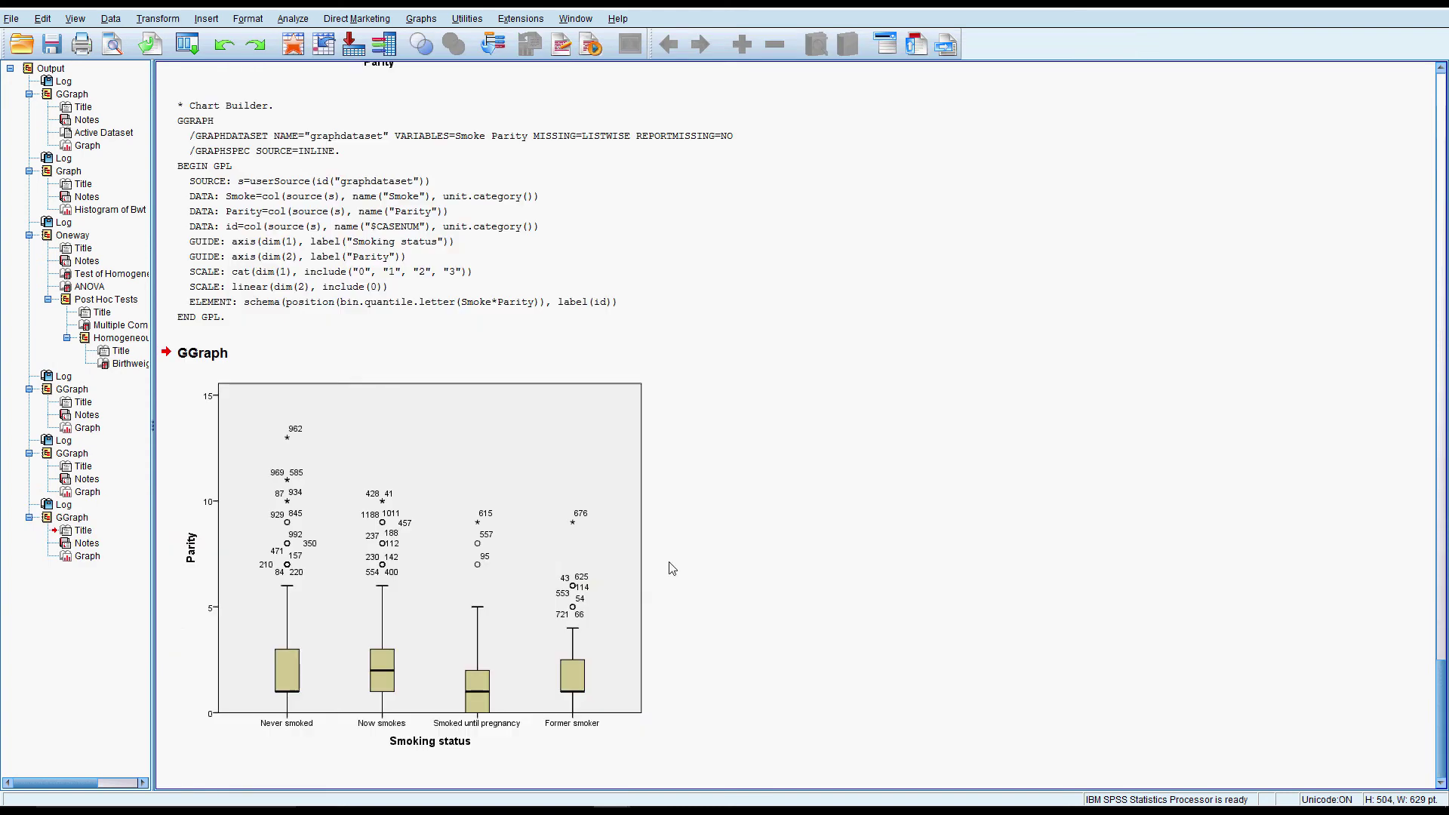
# Step: Select the Parity boxplot, then bring up Graphs > Legacy Dialogs
pyautogui.click(581, 569)
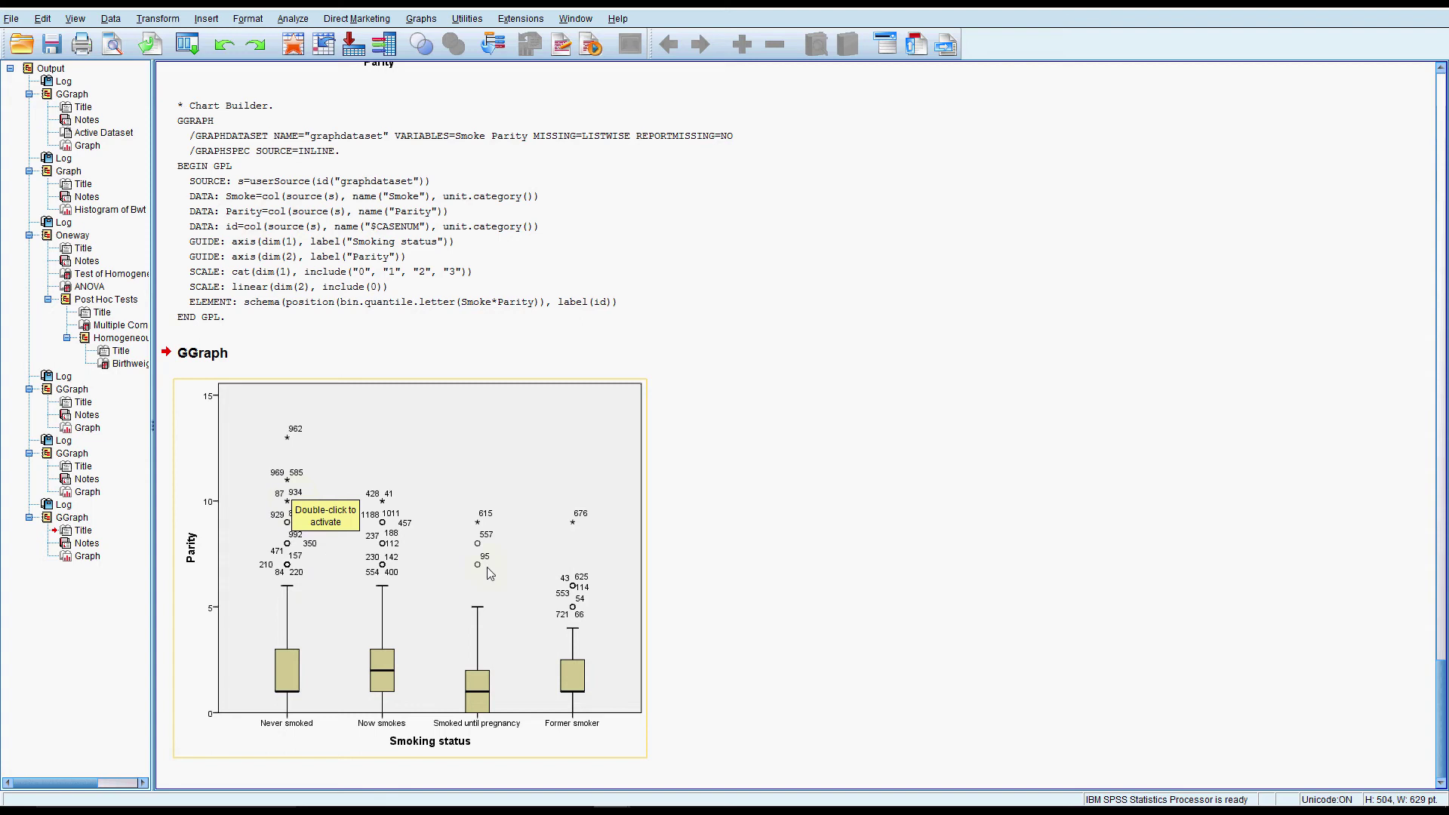
pyautogui.click(429, 22)
# Step: Create a legacy histogram of Parity instead of Birthweight, paneled by Smoking status rows
pyautogui.moveTo(492, 77)
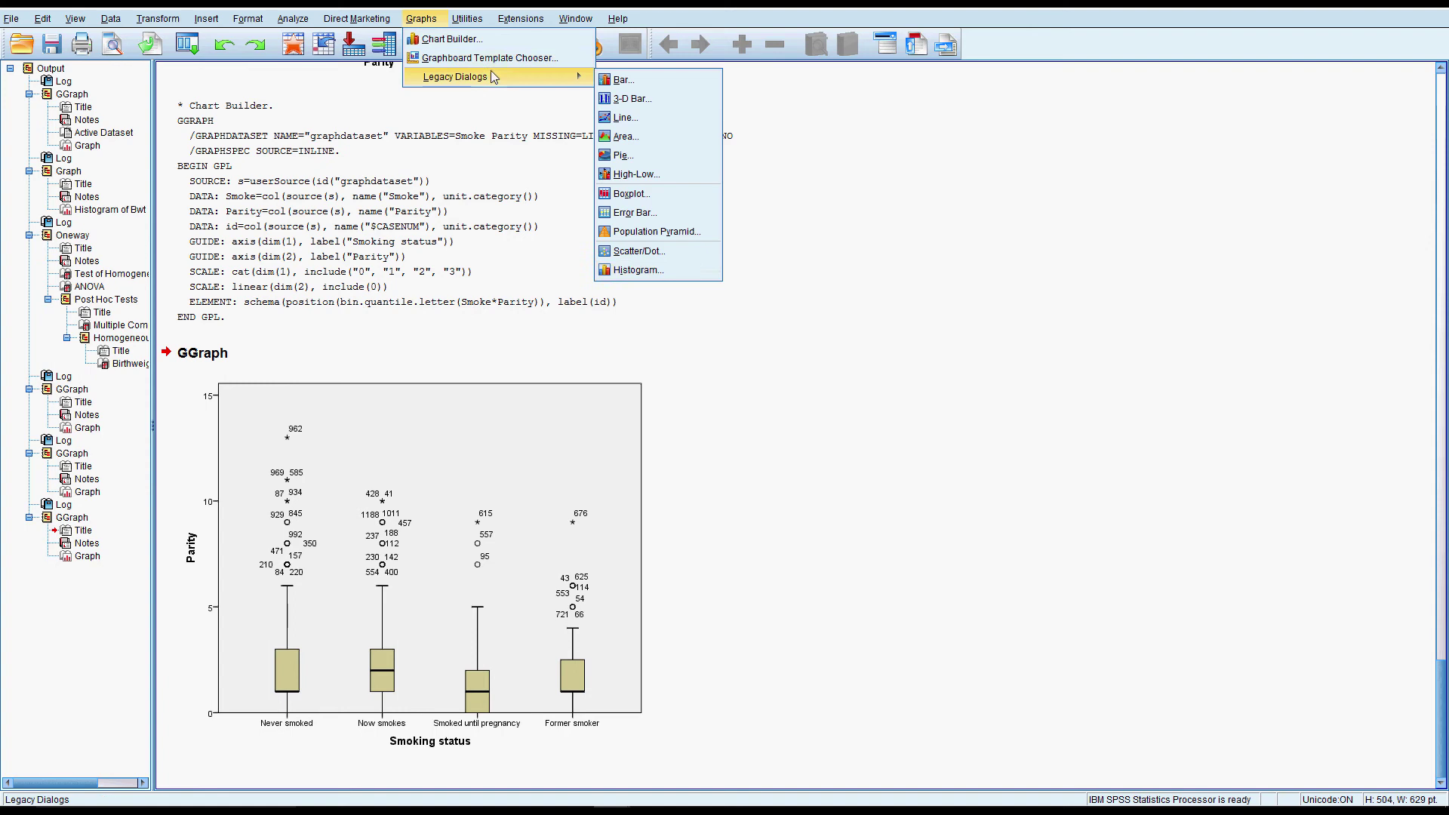
pyautogui.click(667, 271)
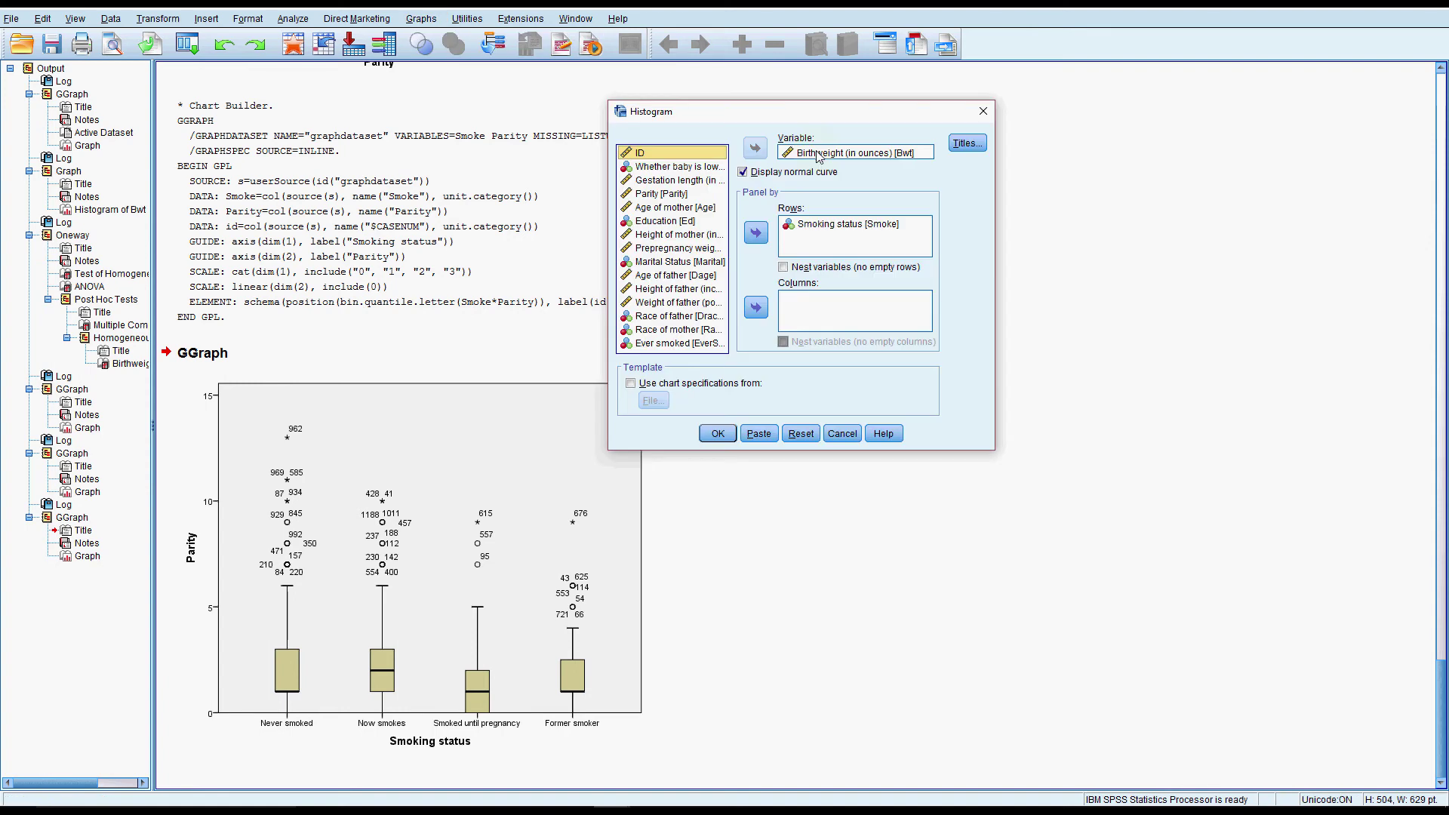
pyautogui.click(818, 153)
pyautogui.click(761, 150)
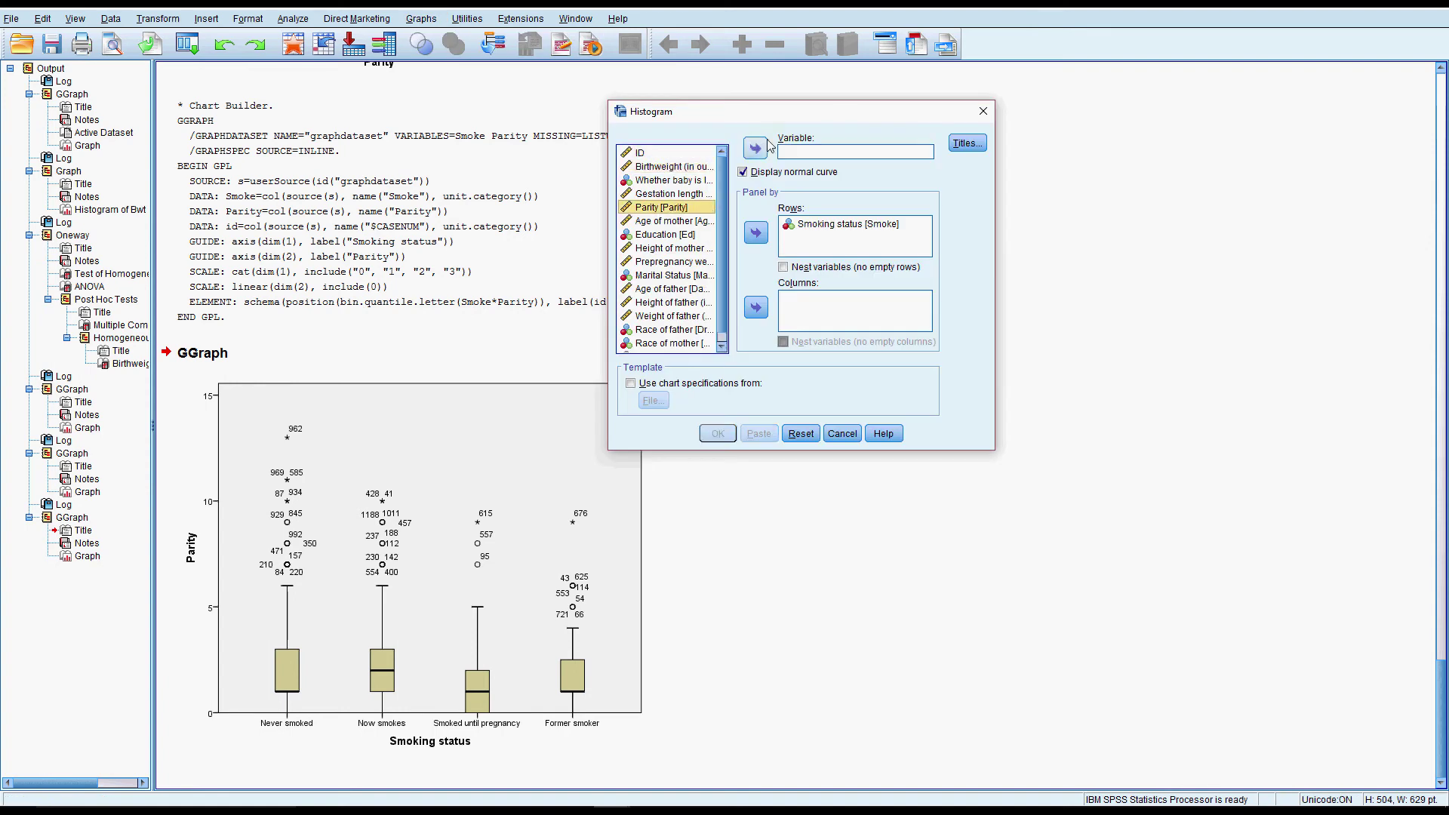
pyautogui.click(761, 148)
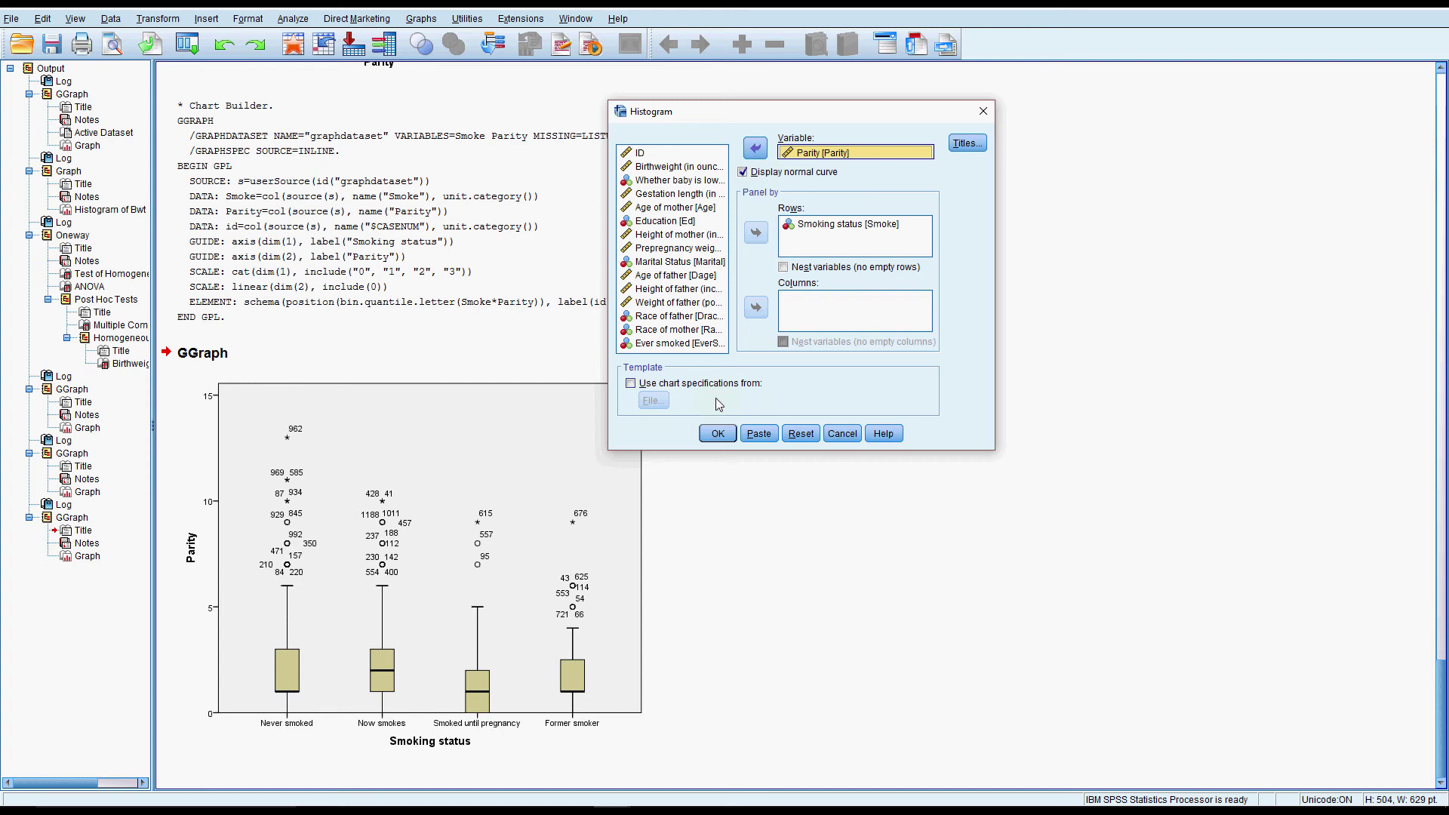
pyautogui.click(718, 434)
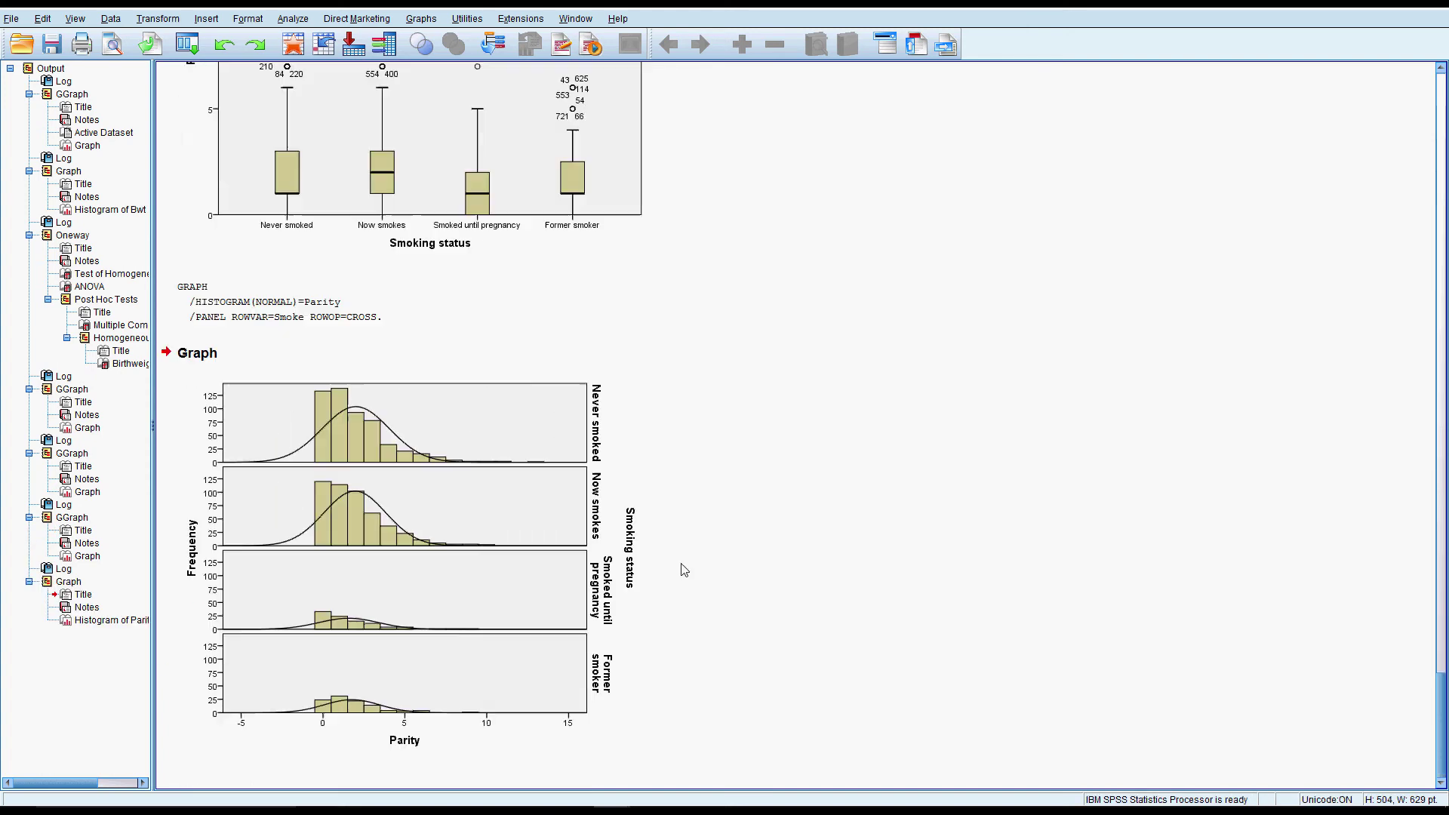
# Step: Inspect the paneled Parity histogram and its GRAPH syntax block in the output
pyautogui.click(508, 556)
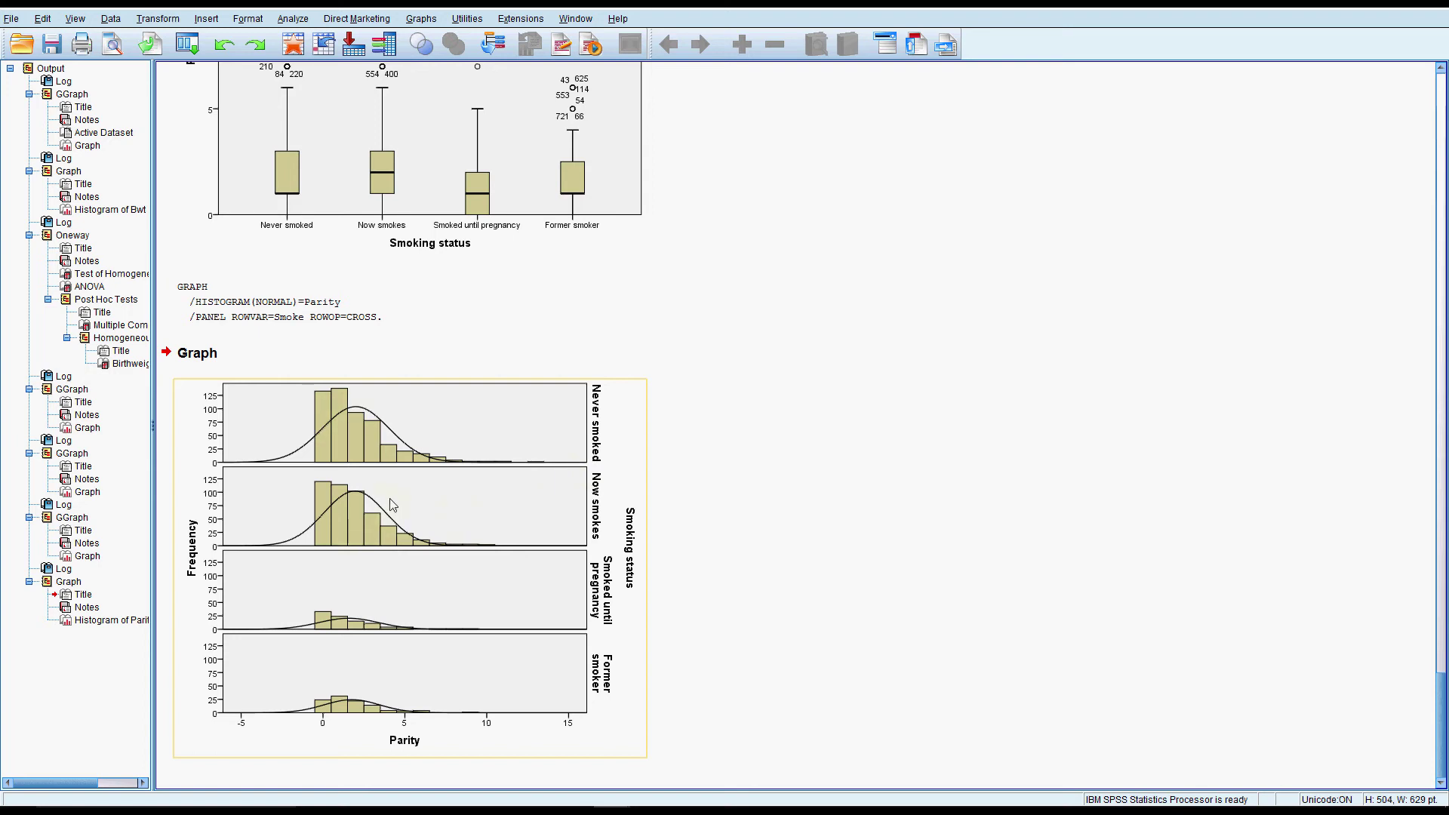
pyautogui.click(642, 318)
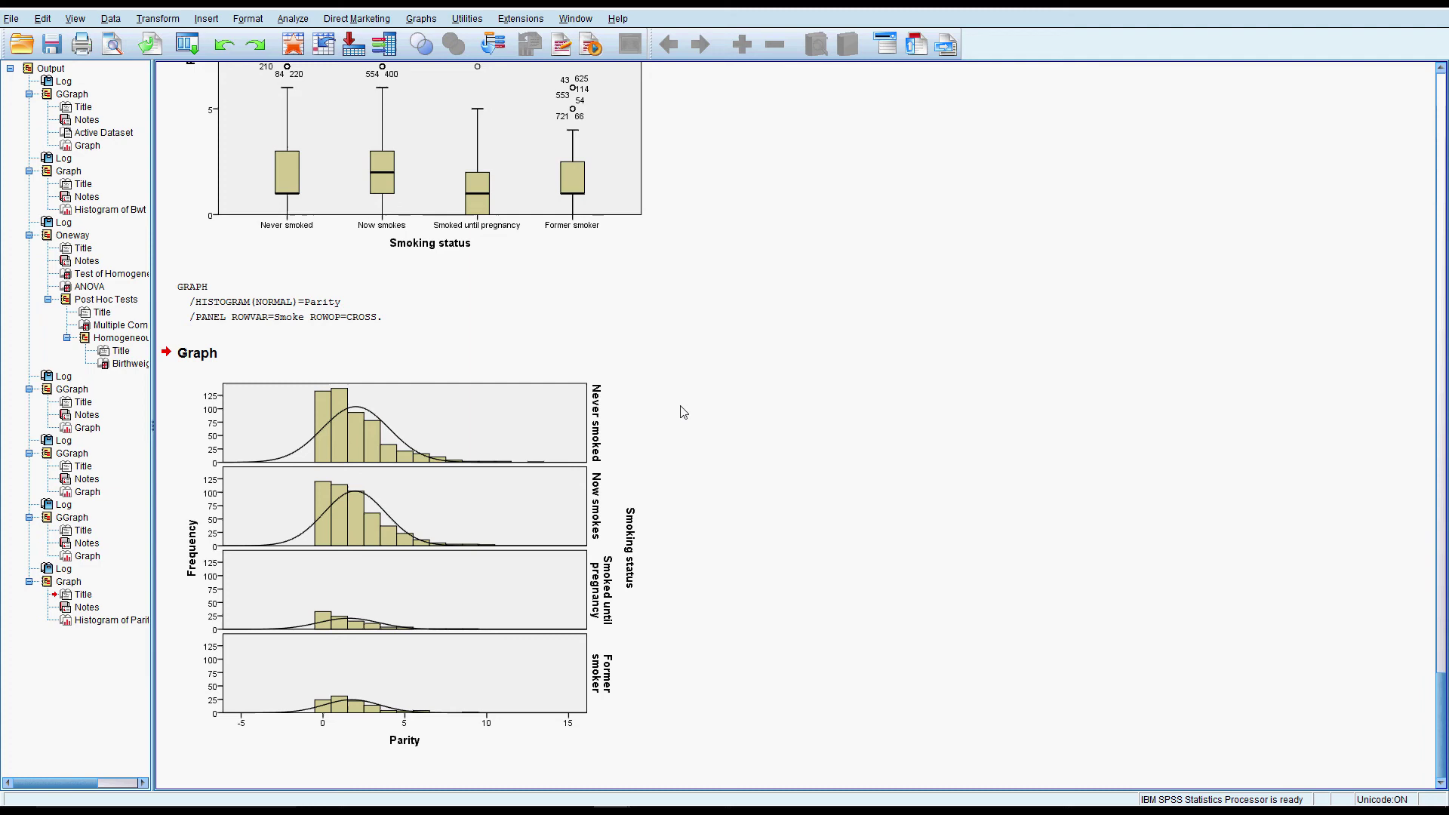
pyautogui.scroll(3, 687, 309)
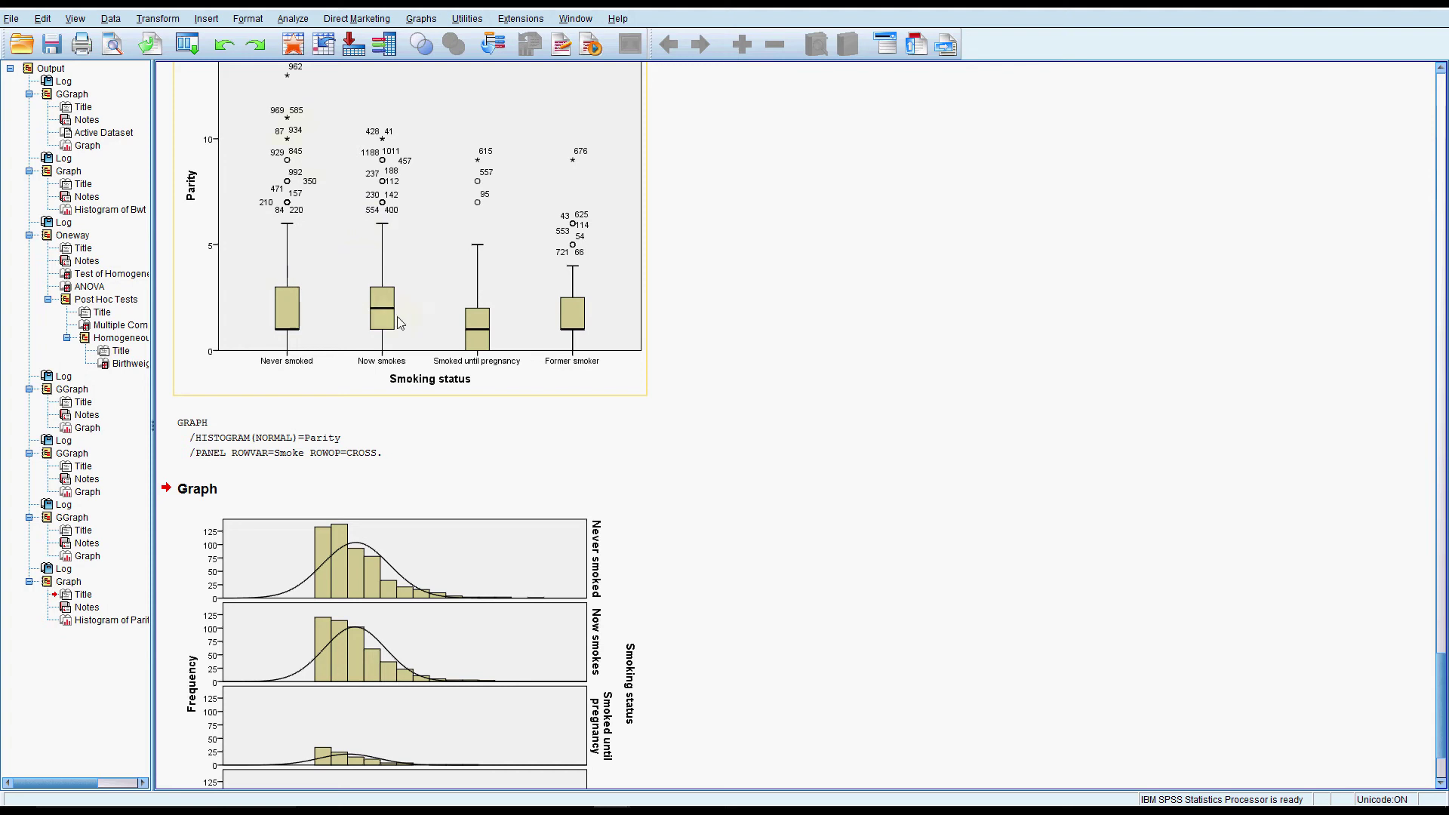
pyautogui.scroll(-3, 377, 378)
pyautogui.click(357, 451)
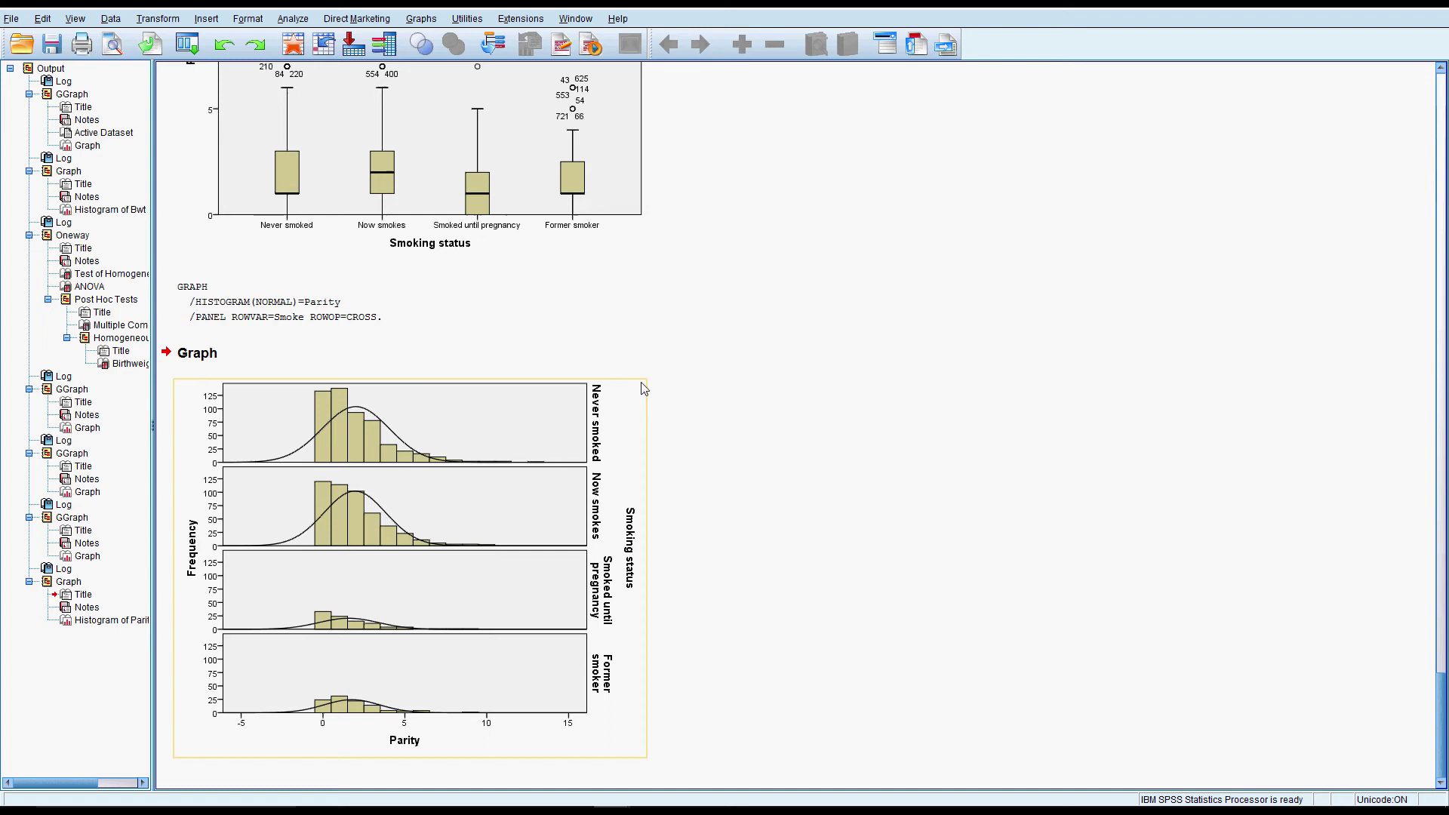
pyautogui.click(632, 356)
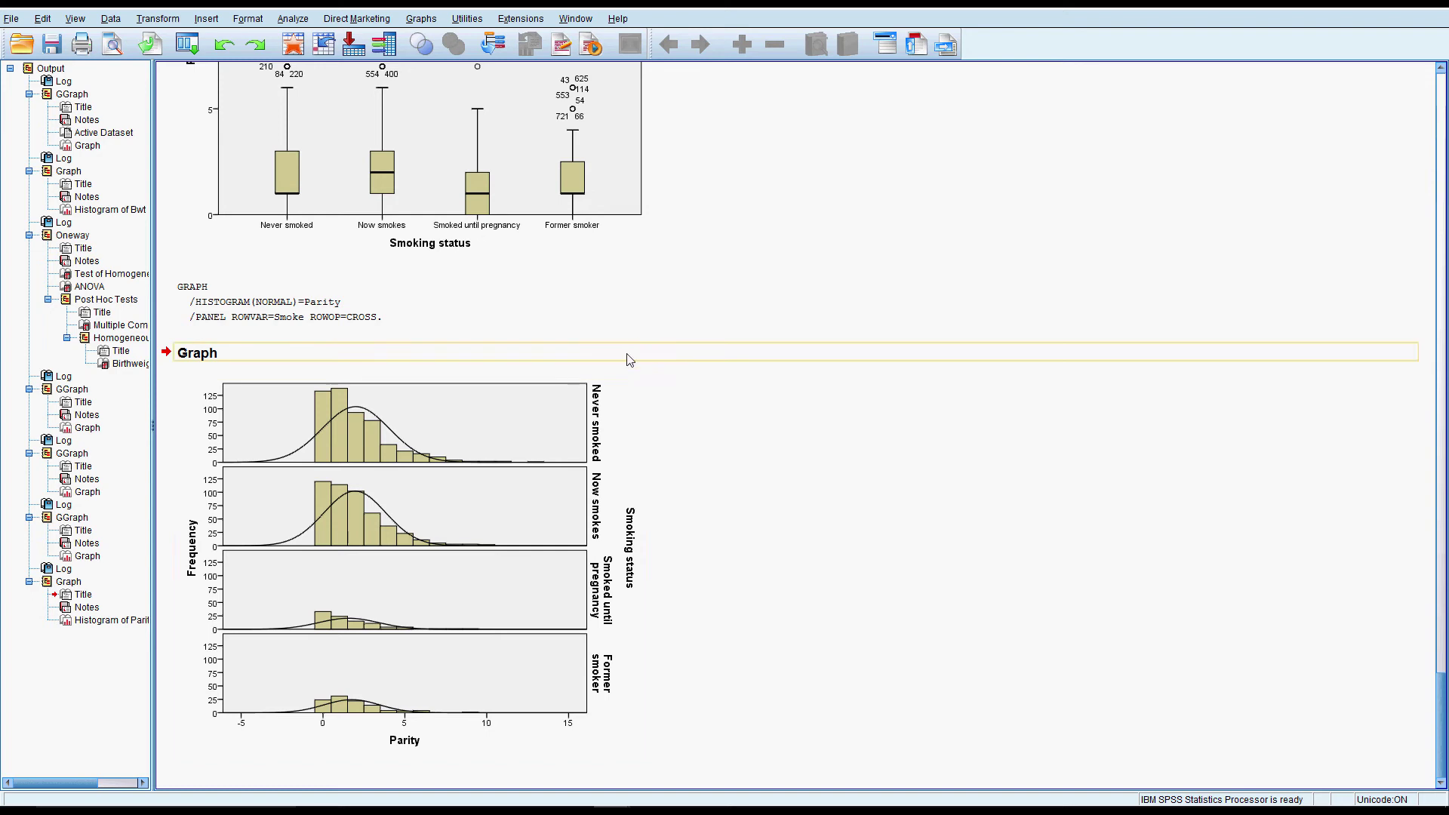
pyautogui.click(611, 368)
pyautogui.click(497, 432)
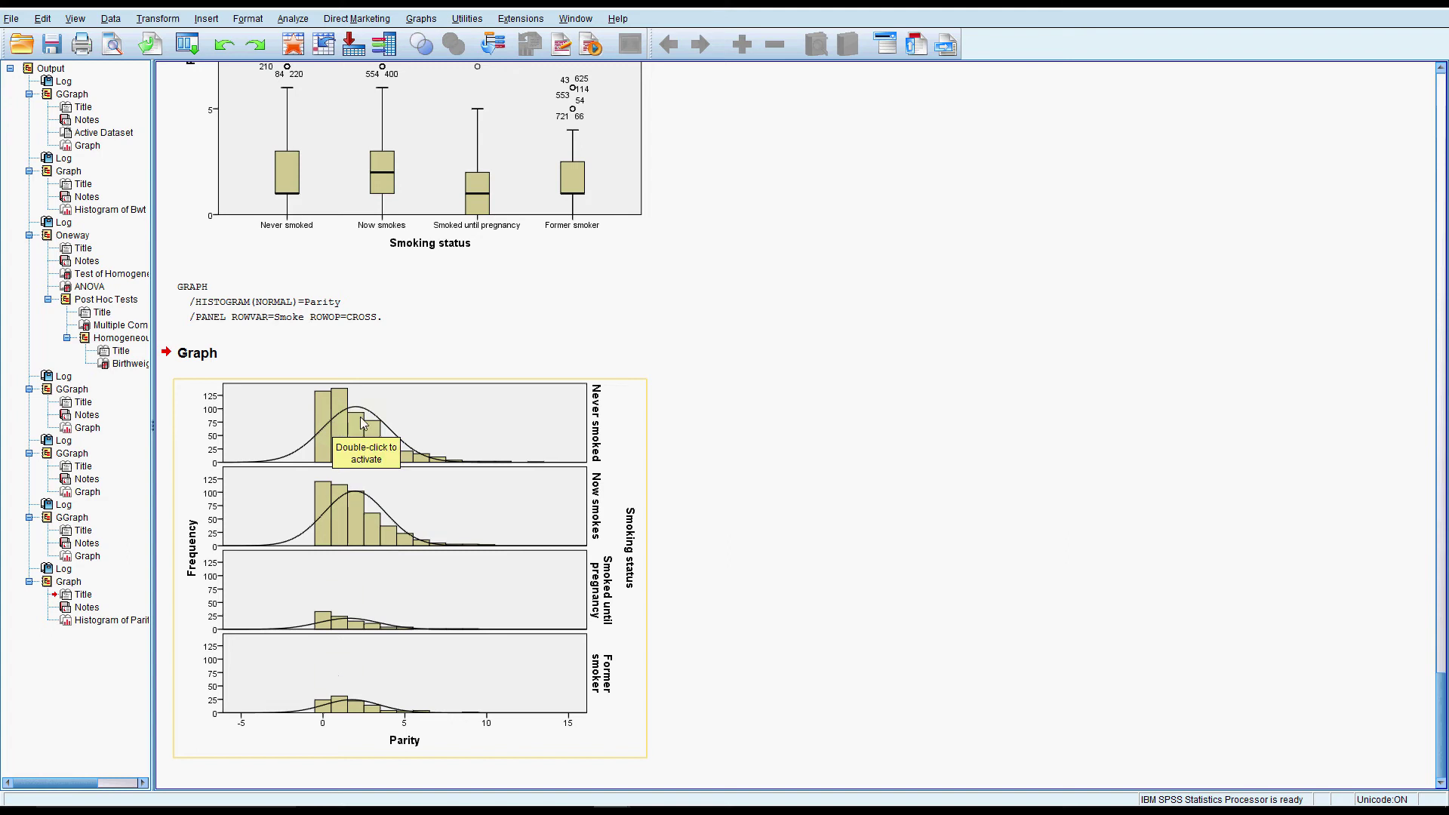
pyautogui.click(473, 305)
pyautogui.click(576, 335)
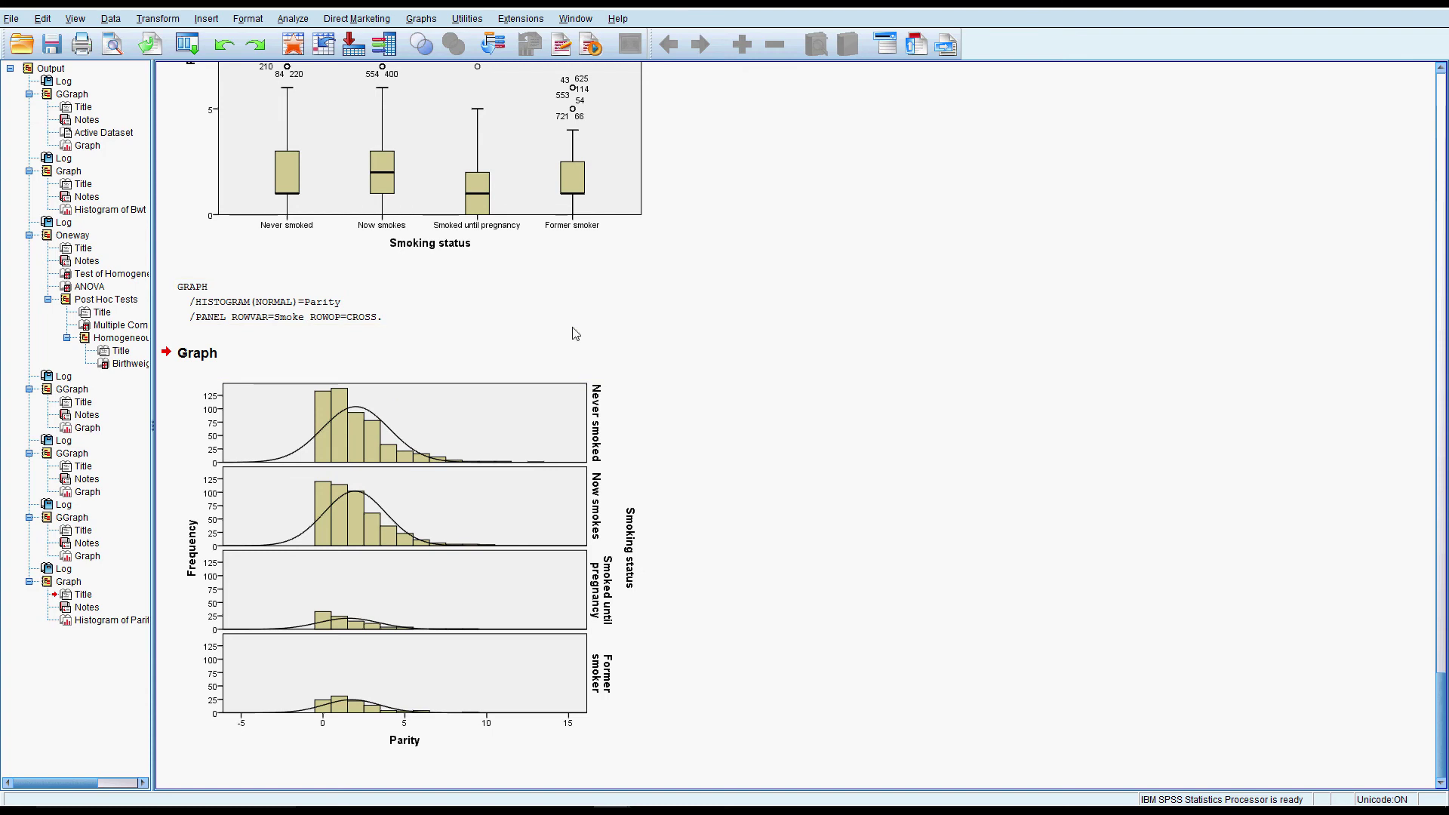
# Step: Open Analyze > Nonparametric Tests > Independent Samples
pyautogui.click(293, 19)
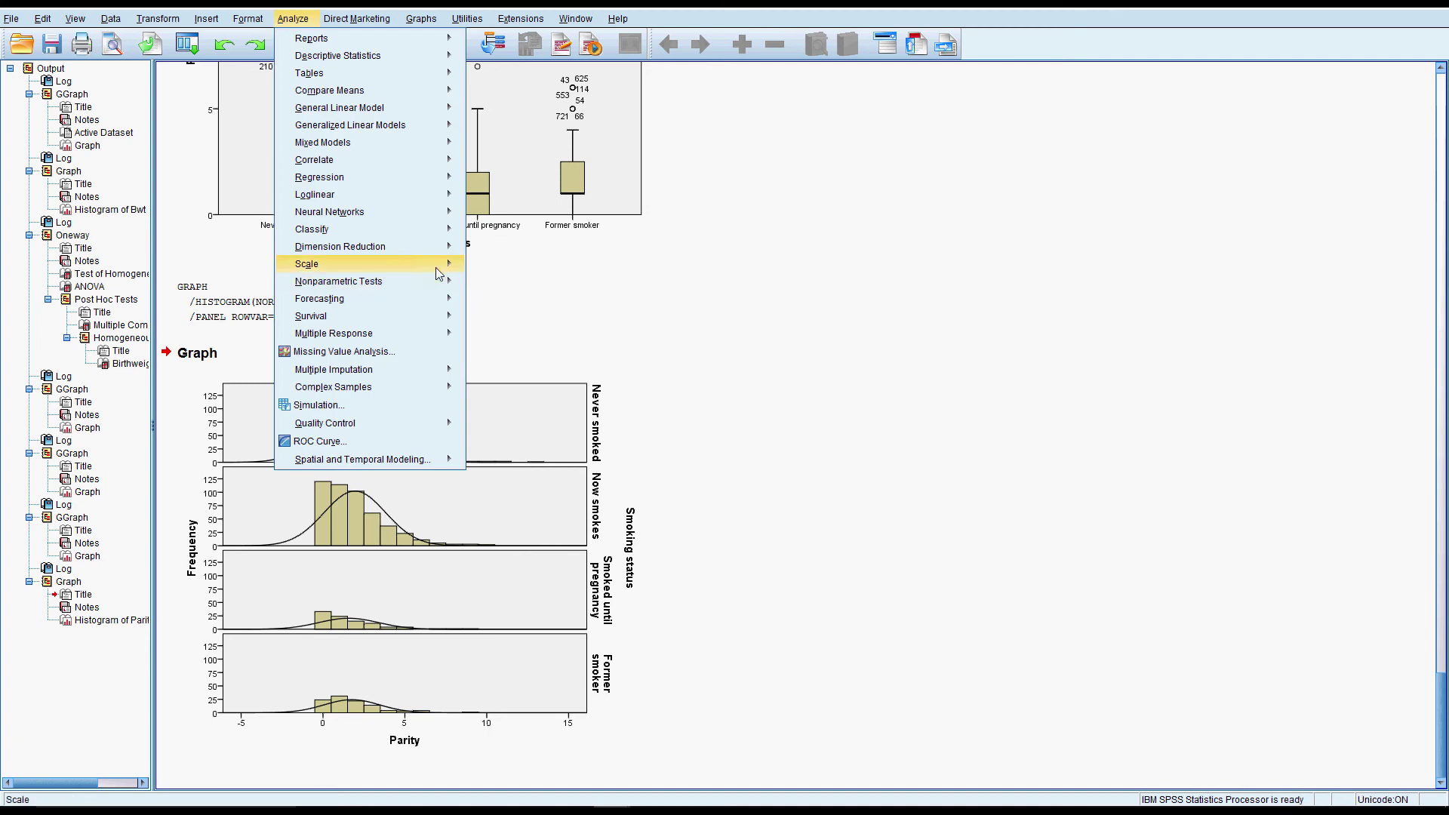
pyautogui.moveTo(443, 282)
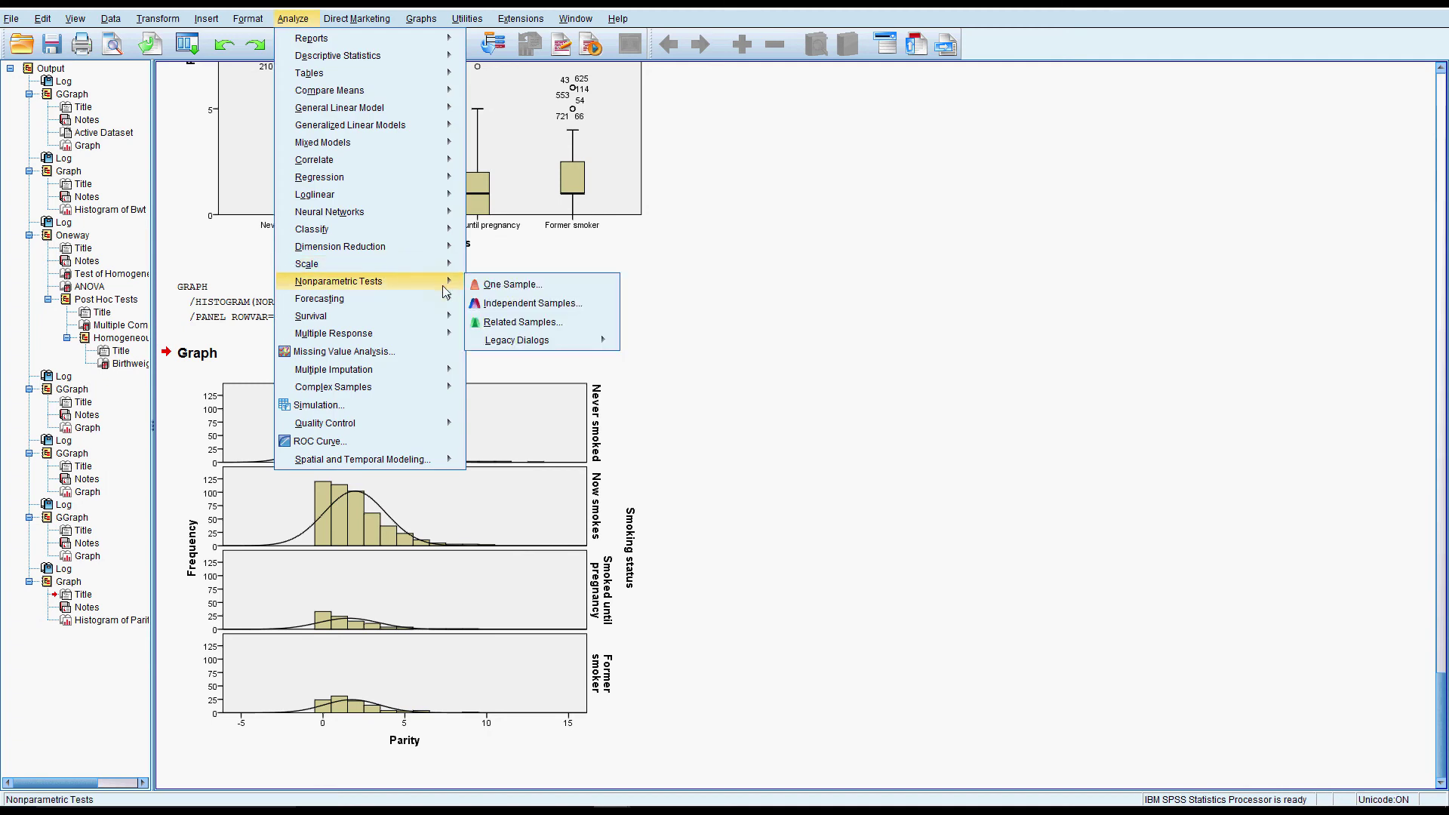
pyautogui.click(539, 303)
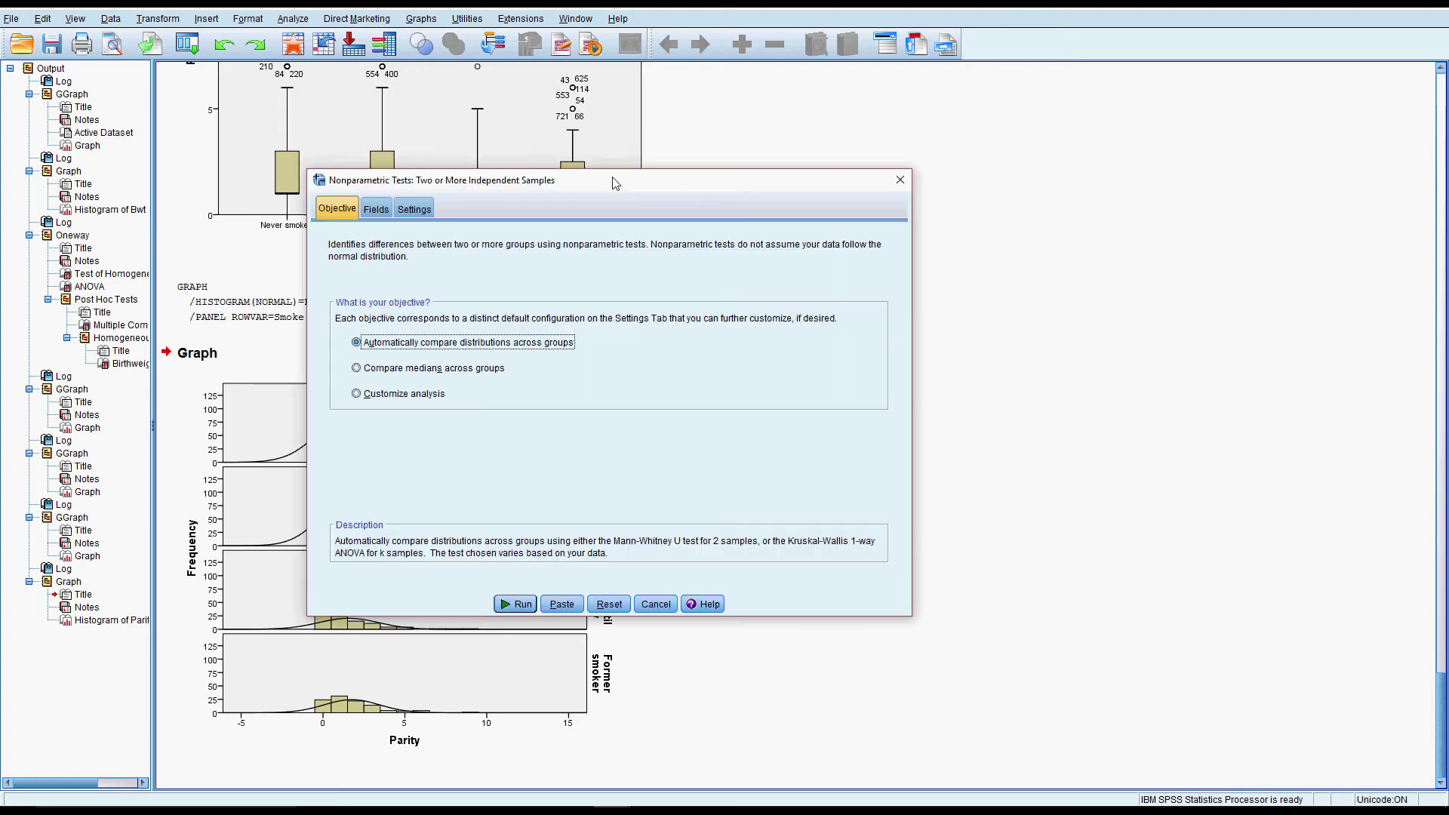
# Step: Run the test with Parity as the test field and Smoking status as the grouping field
pyautogui.moveTo(615, 182); pyautogui.dragTo(585, 92)
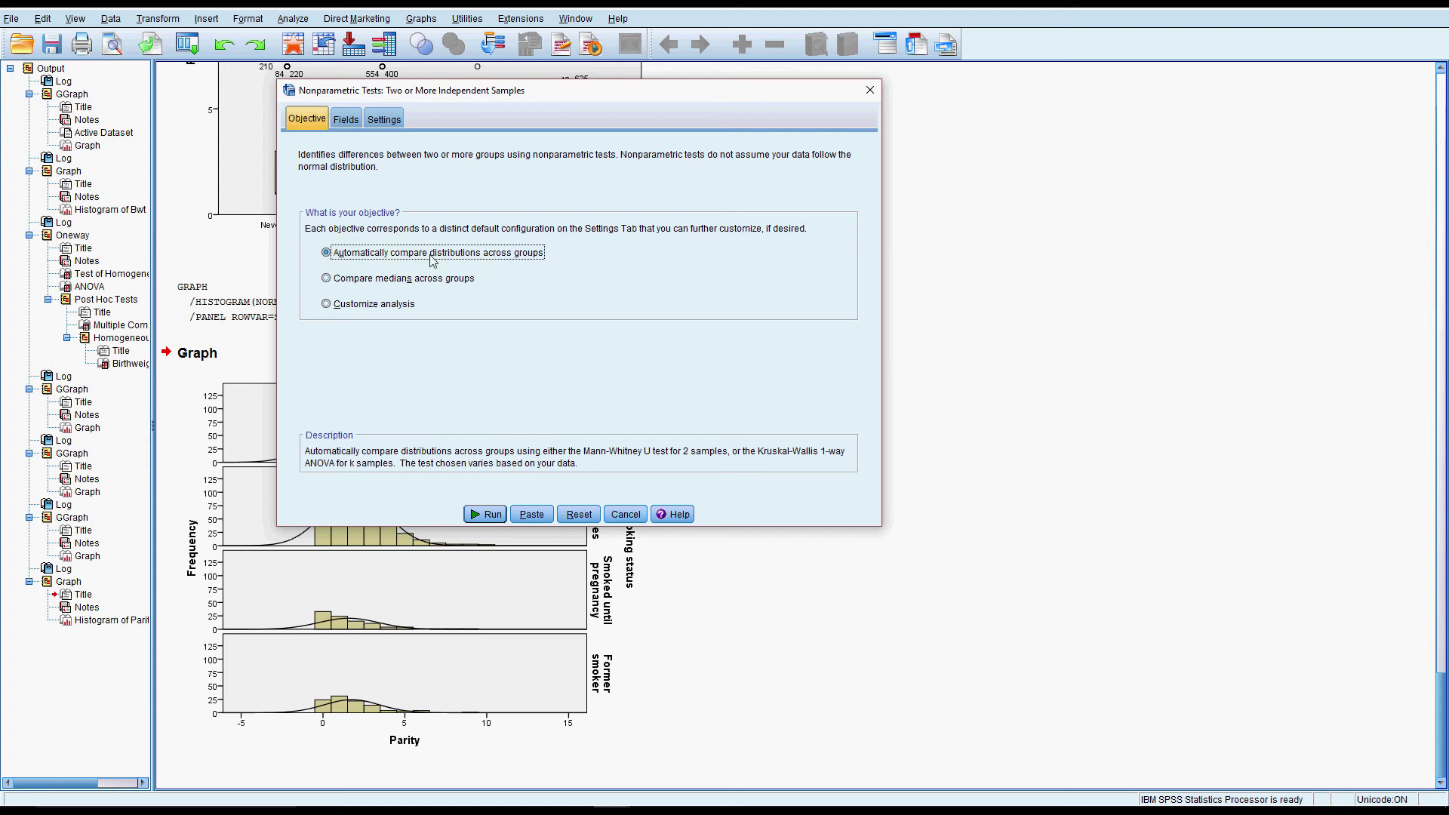
pyautogui.click(347, 120)
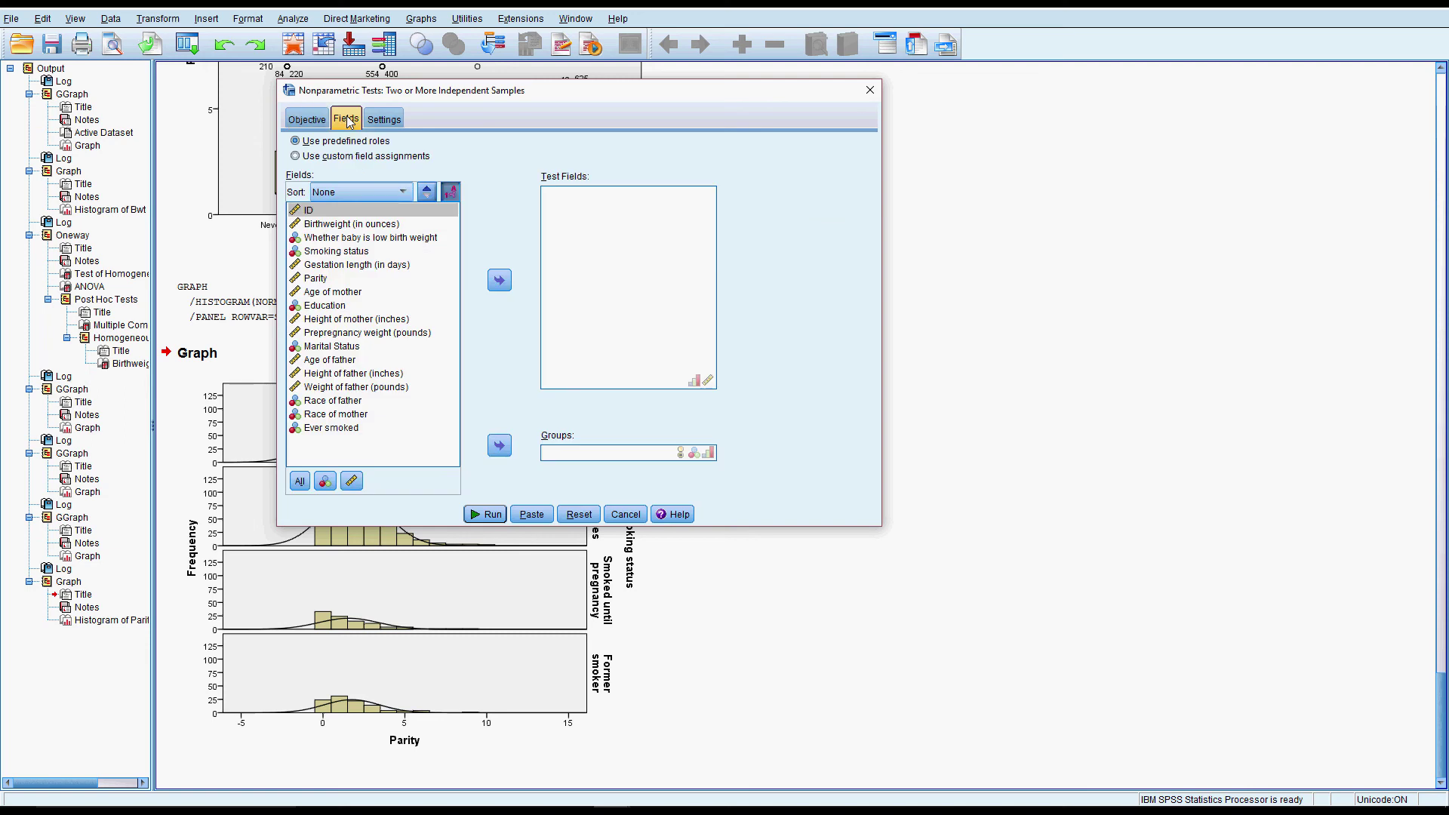
pyautogui.doubleClick(316, 280)
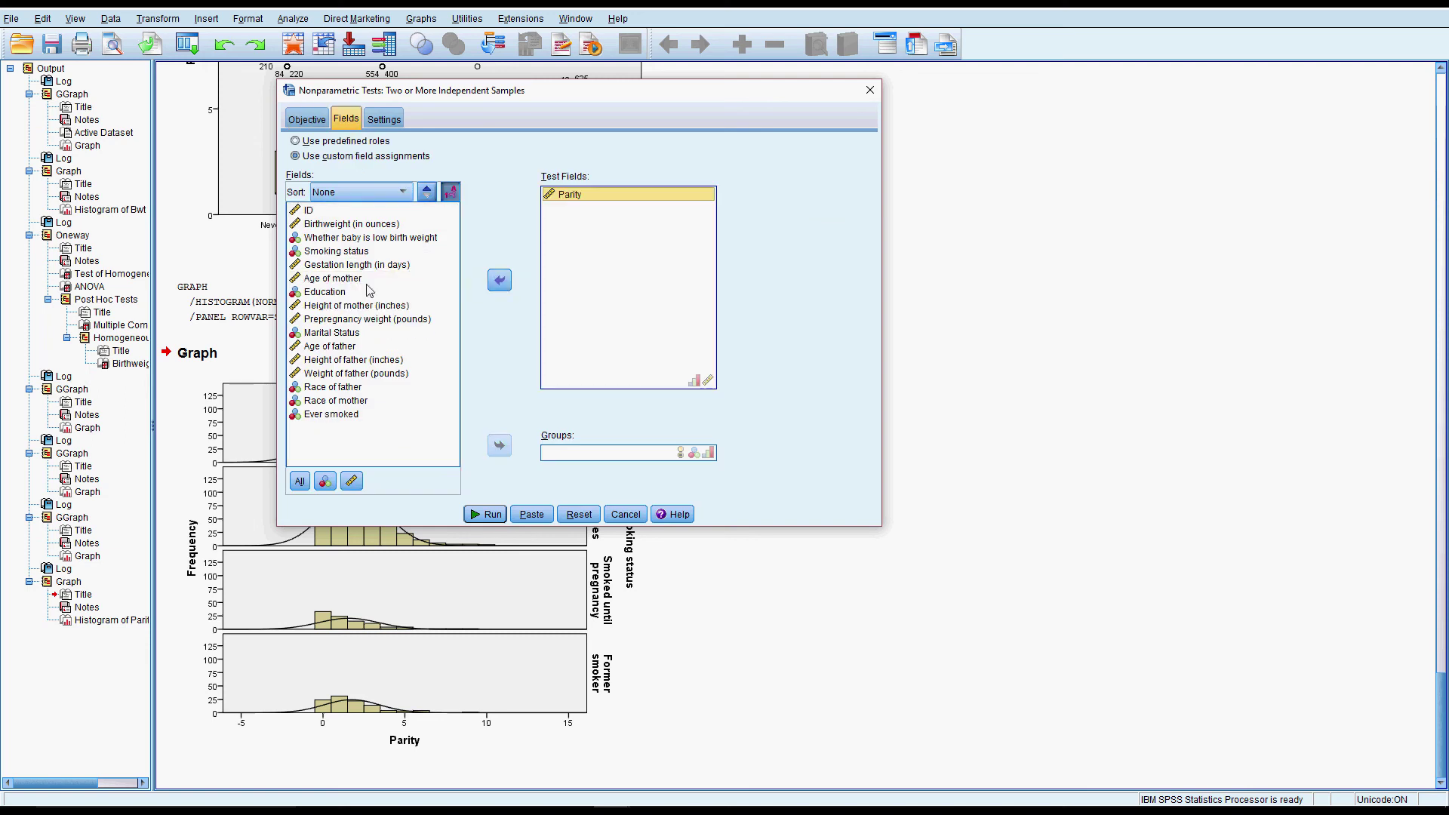
pyautogui.click(360, 252)
pyautogui.click(499, 447)
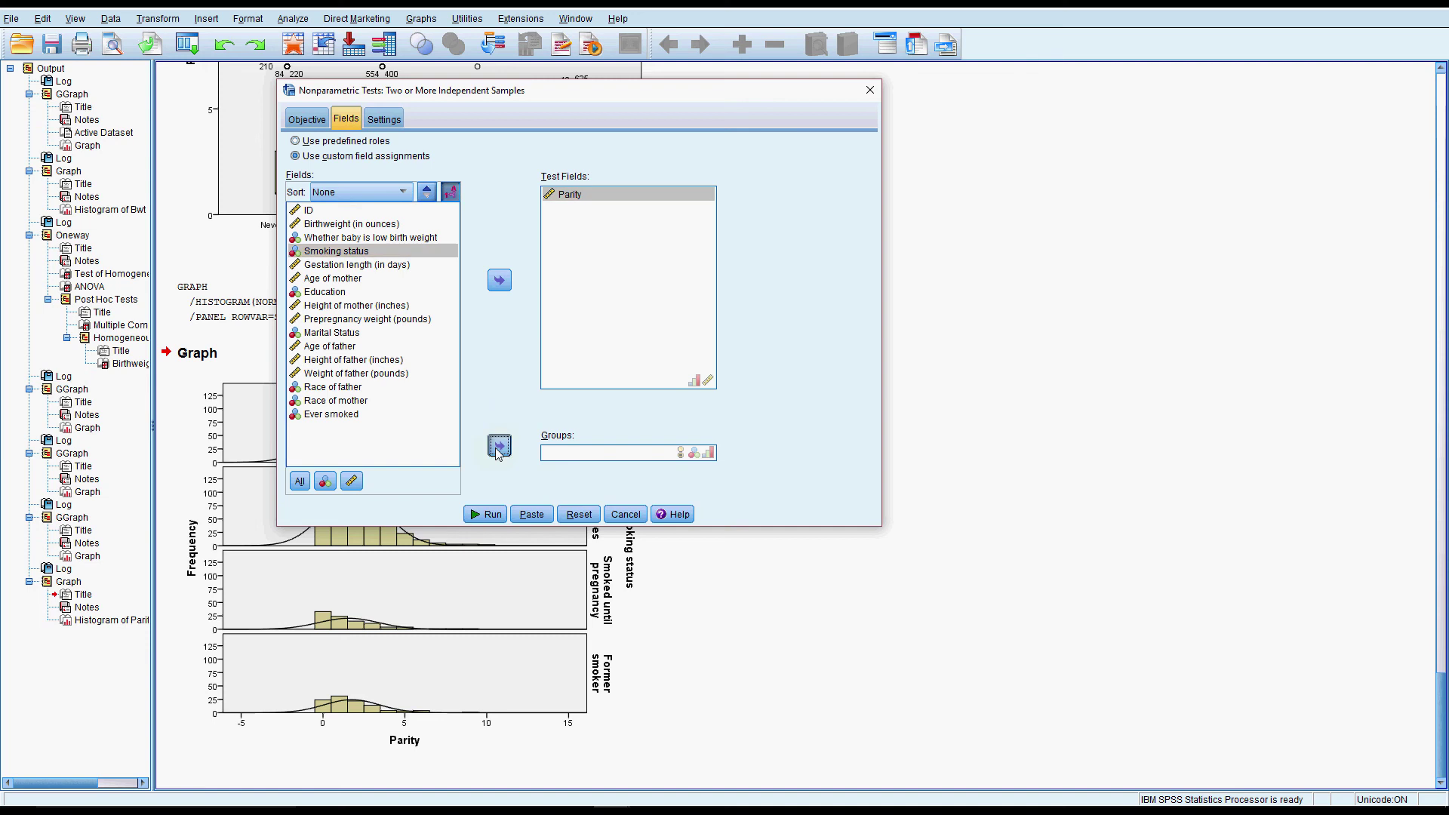
pyautogui.click(478, 518)
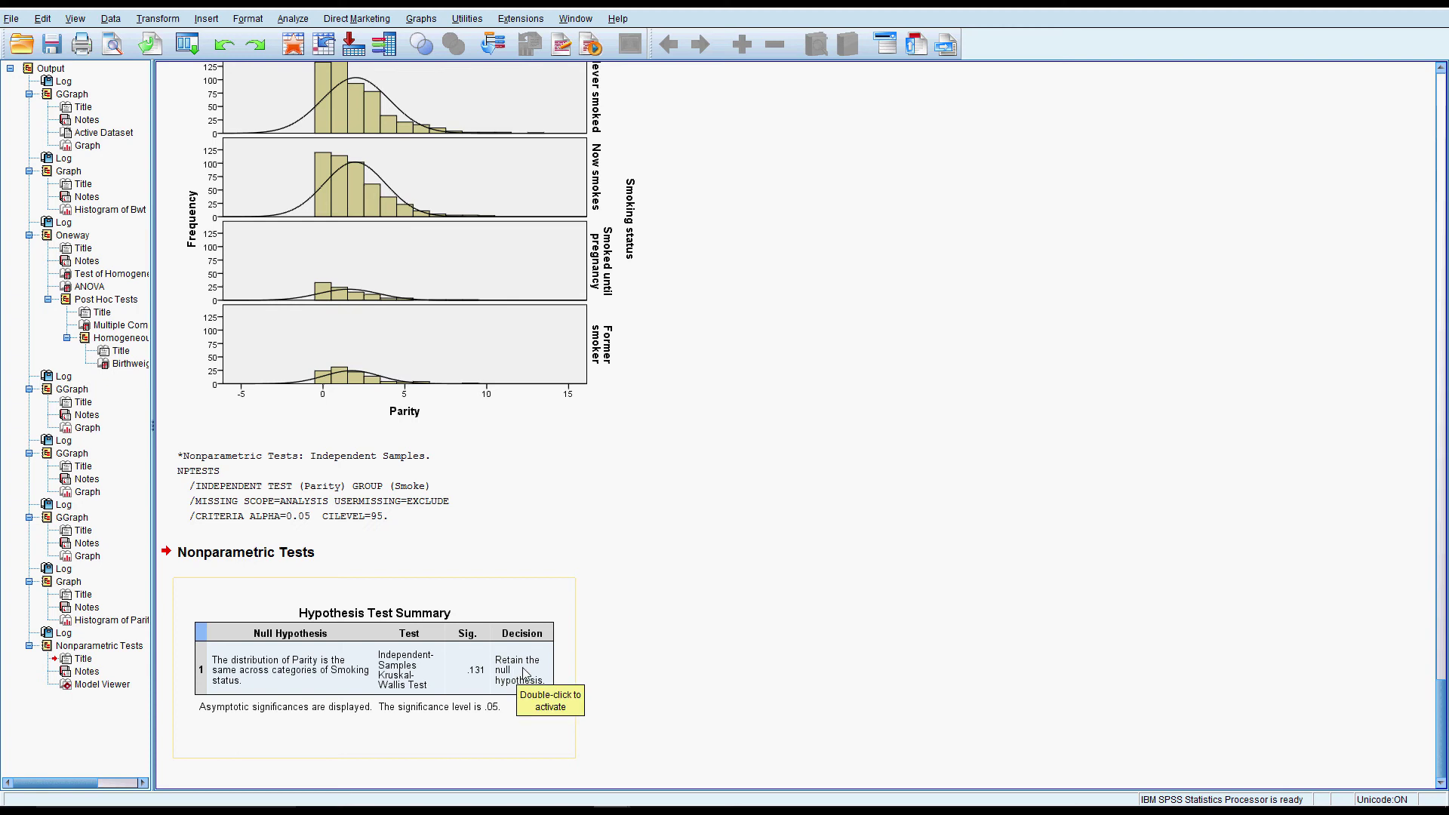
# Step: Open the Kruskal-Wallis Hypothesis Test Summary (Sig. .131) in Model Viewer
pyautogui.doubleClick(453, 665)
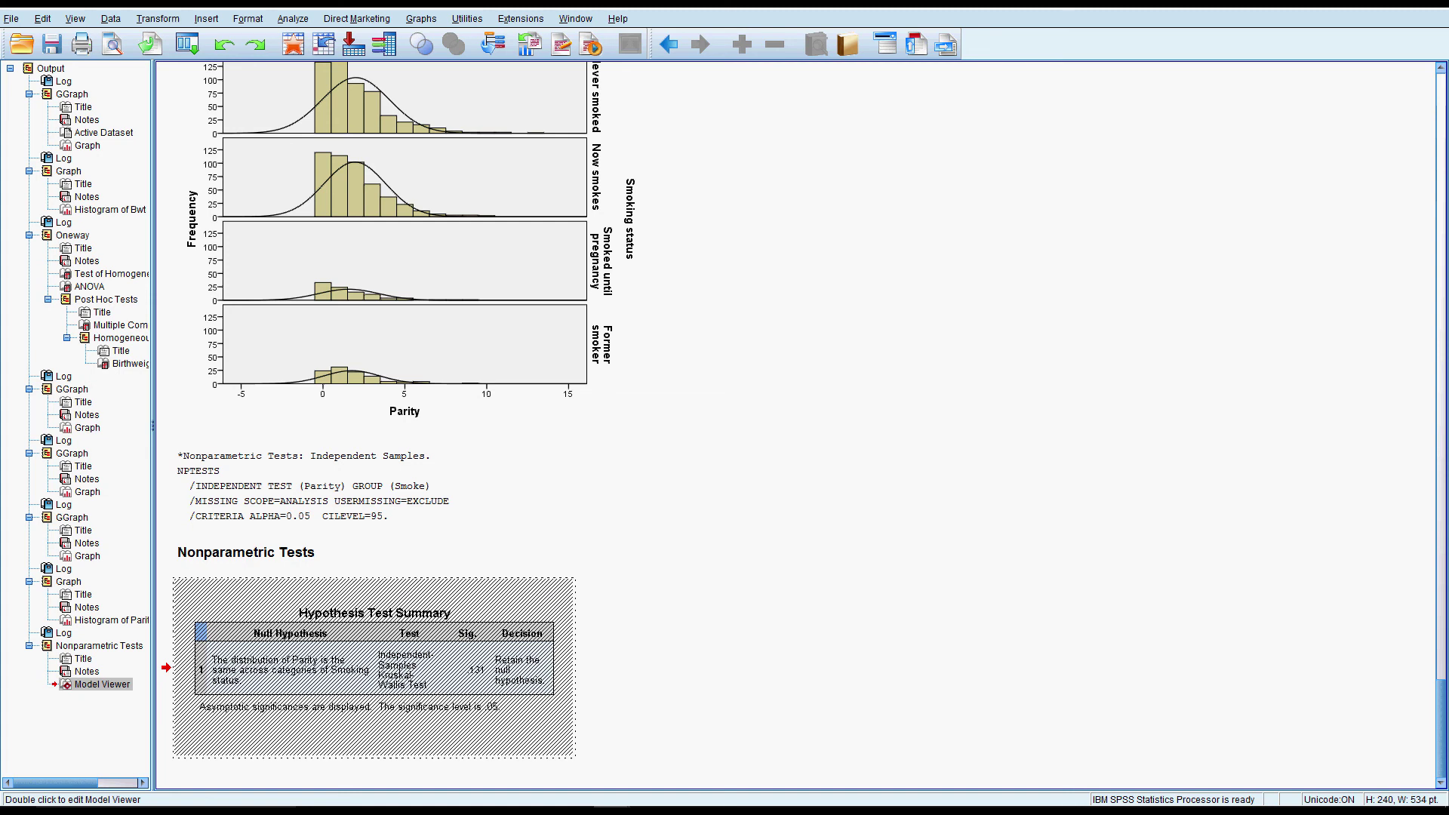
# Step: Move and enlarge the Model Viewer, review the Kruskal-Wallis boxplot and statistics, then close it
pyautogui.moveTo(867, 79); pyautogui.dragTo(708, 47)
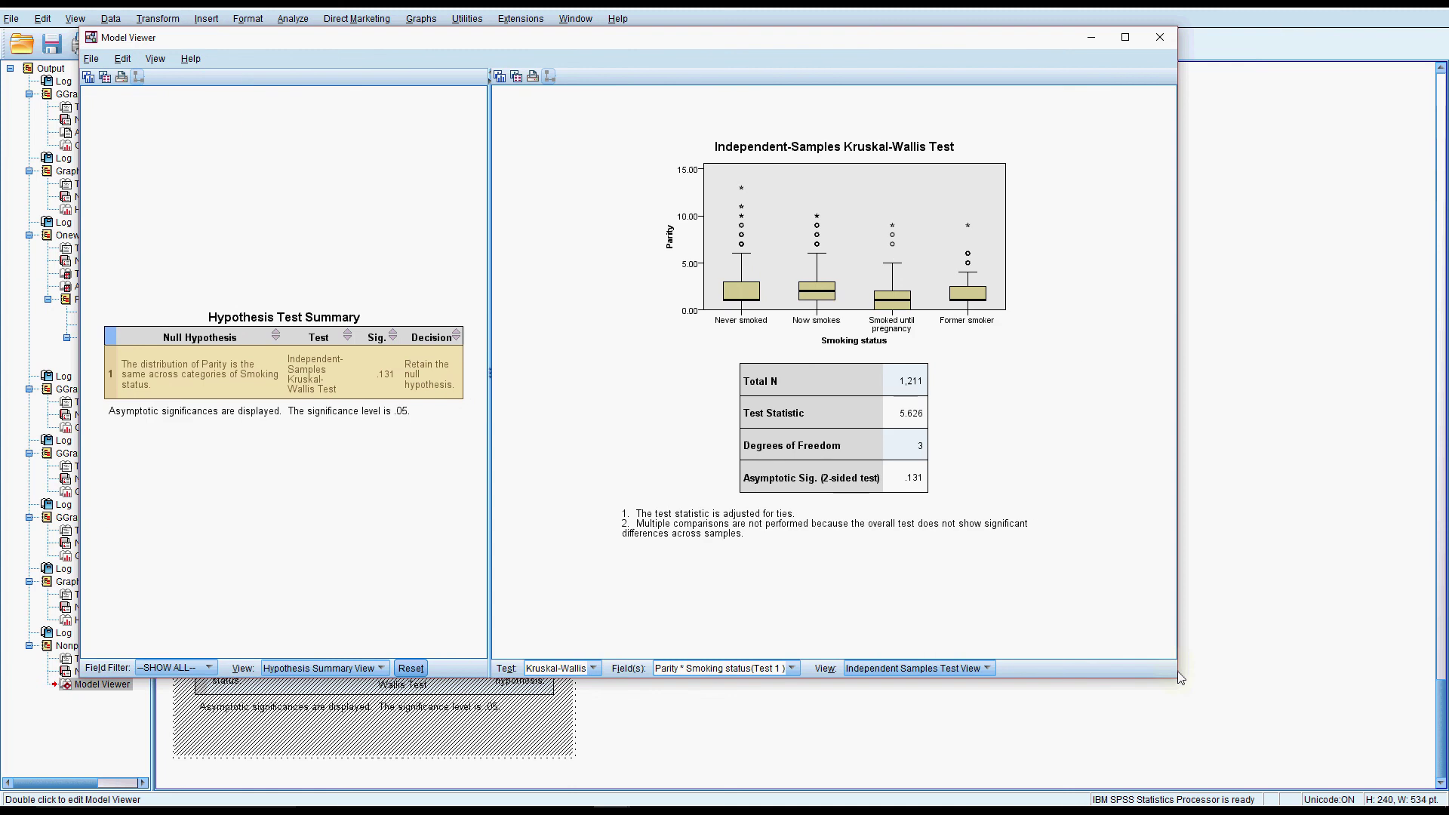
pyautogui.moveTo(1176, 677); pyautogui.dragTo(1331, 735)
pyautogui.moveTo(897, 323)
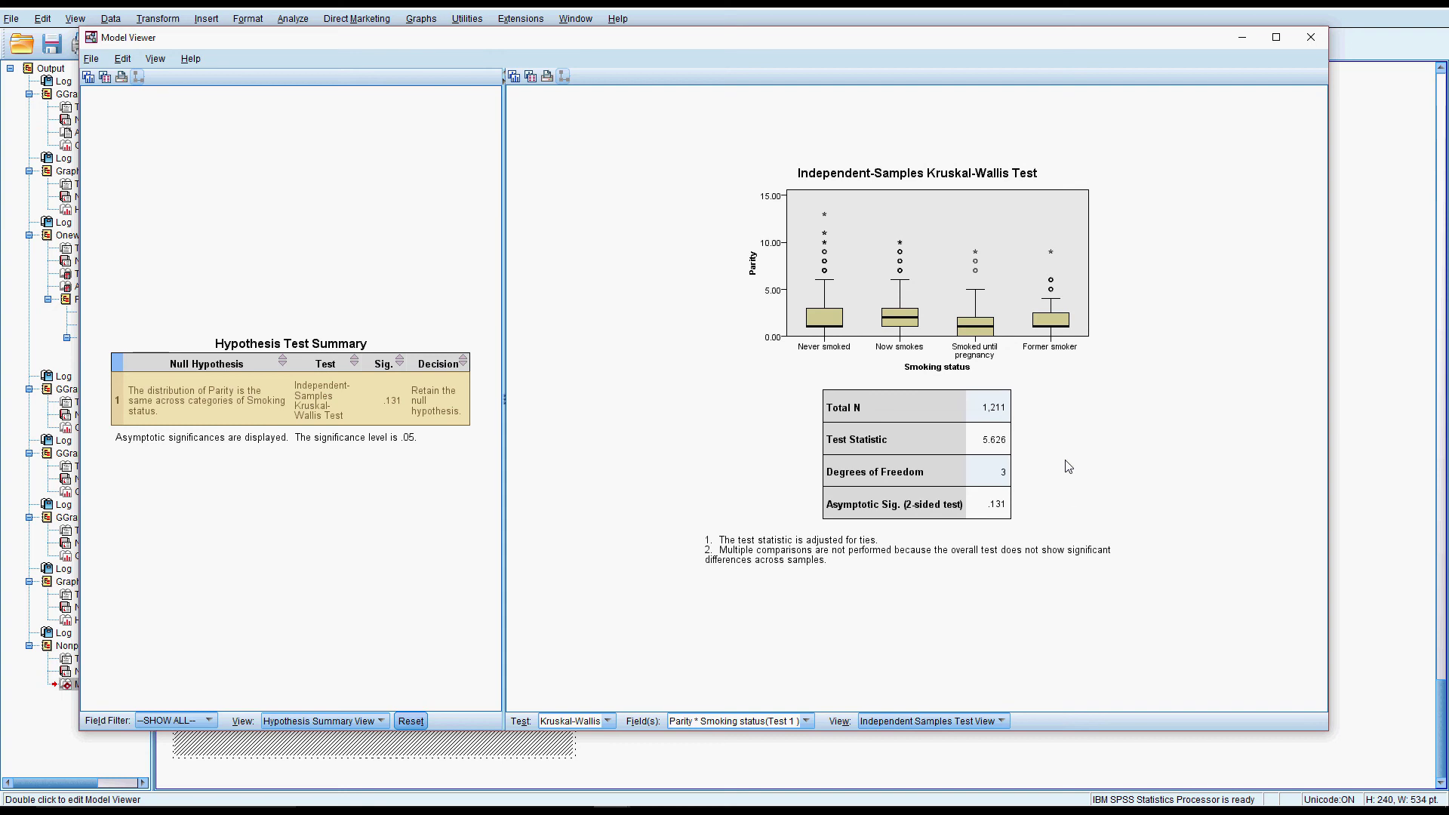
pyautogui.click(1310, 38)
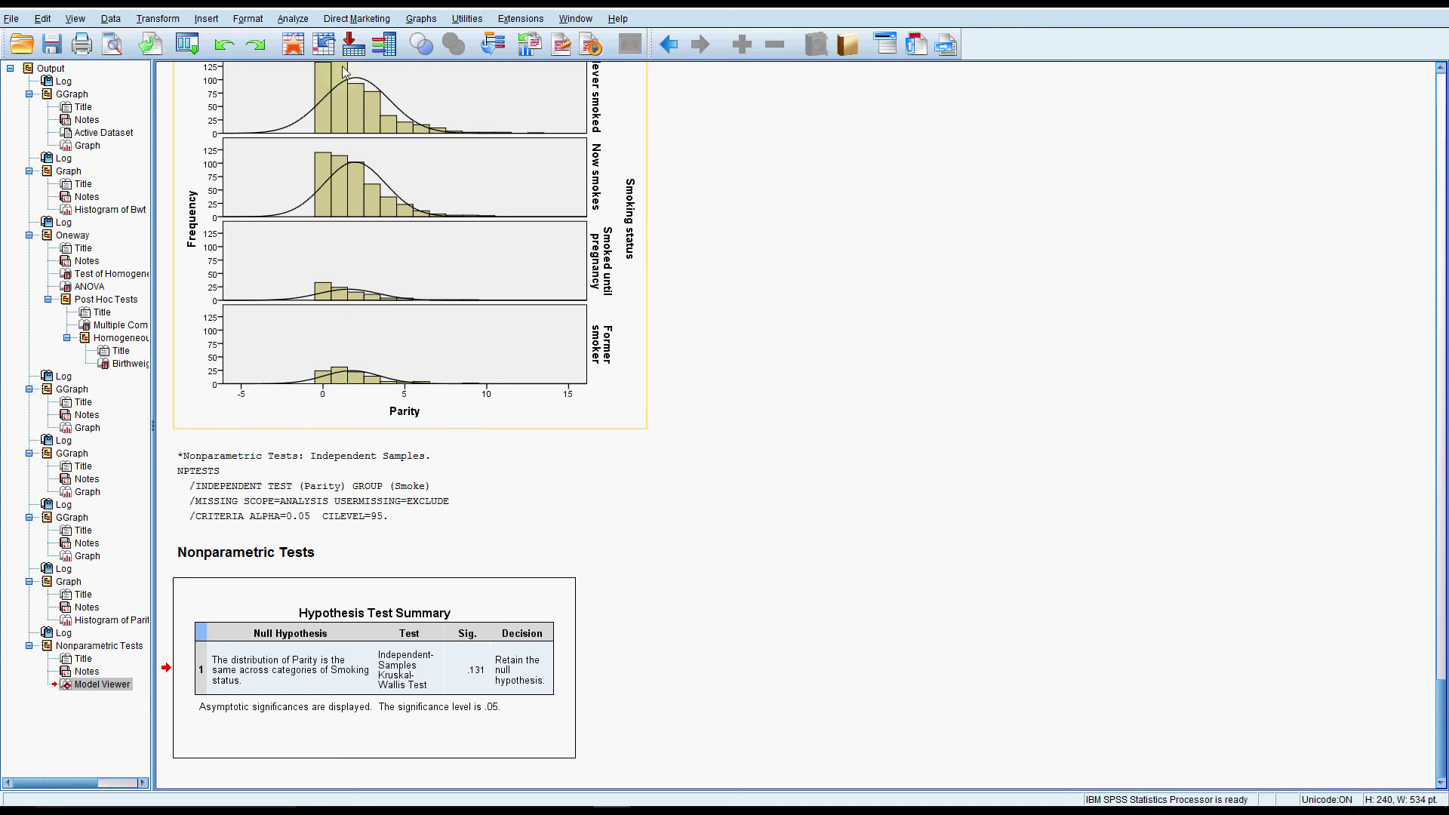
# Step: Rerun the independent-samples nonparametric test on Parity with the 'Compare medians across groups' objective
pyautogui.click(293, 20)
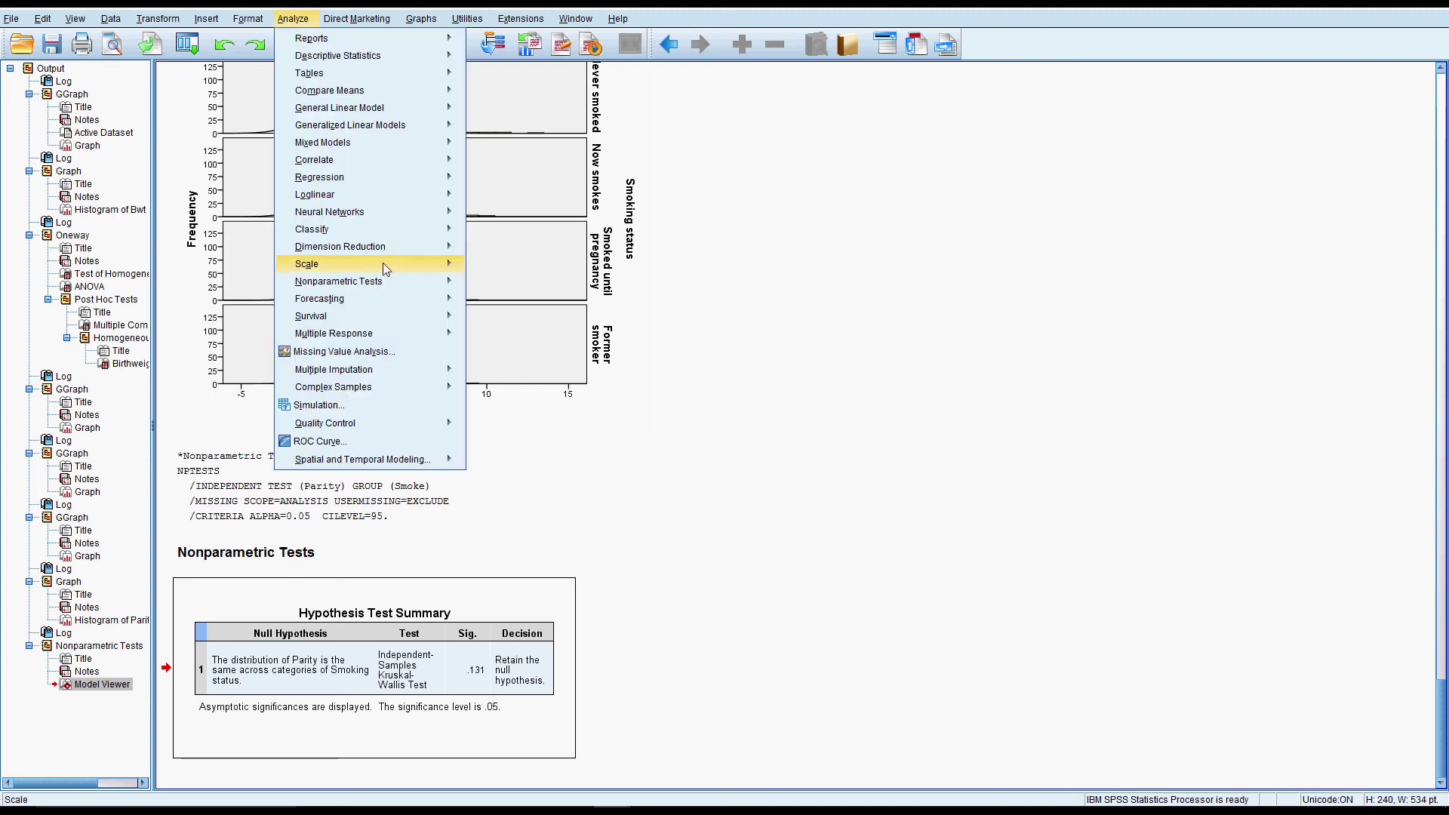
pyautogui.moveTo(383, 263)
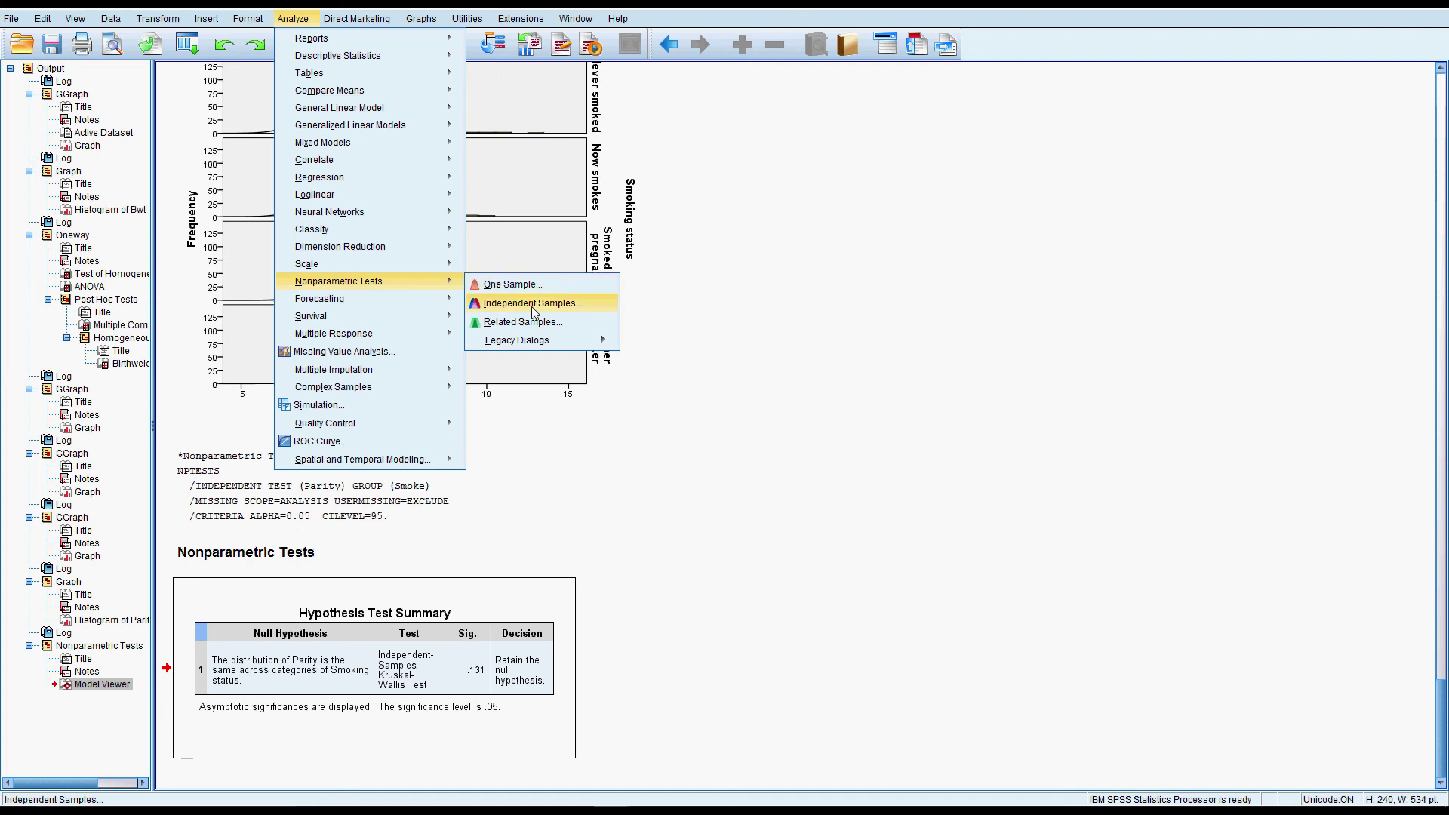
pyautogui.click(520, 303)
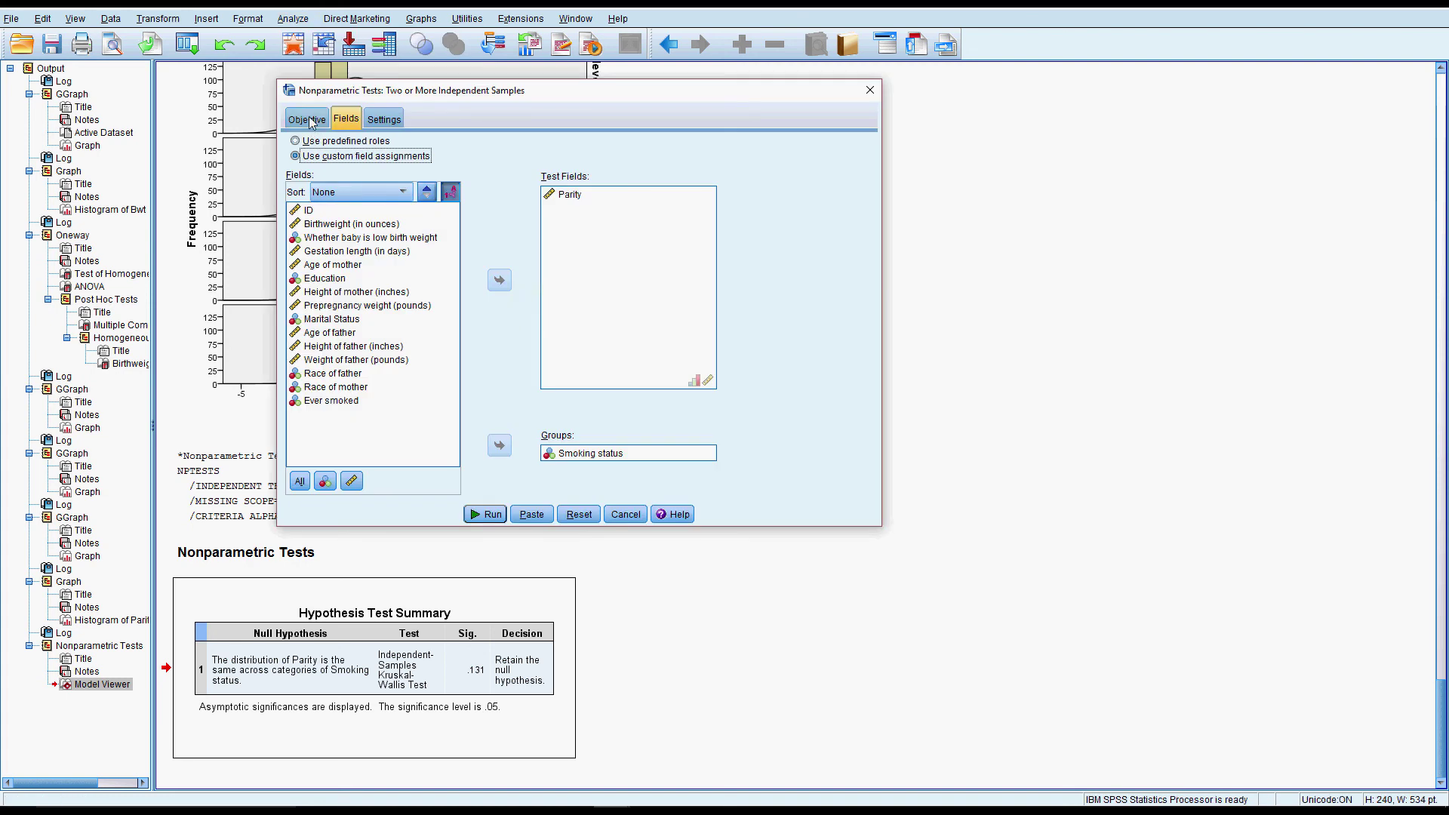
pyautogui.click(308, 119)
pyautogui.click(338, 279)
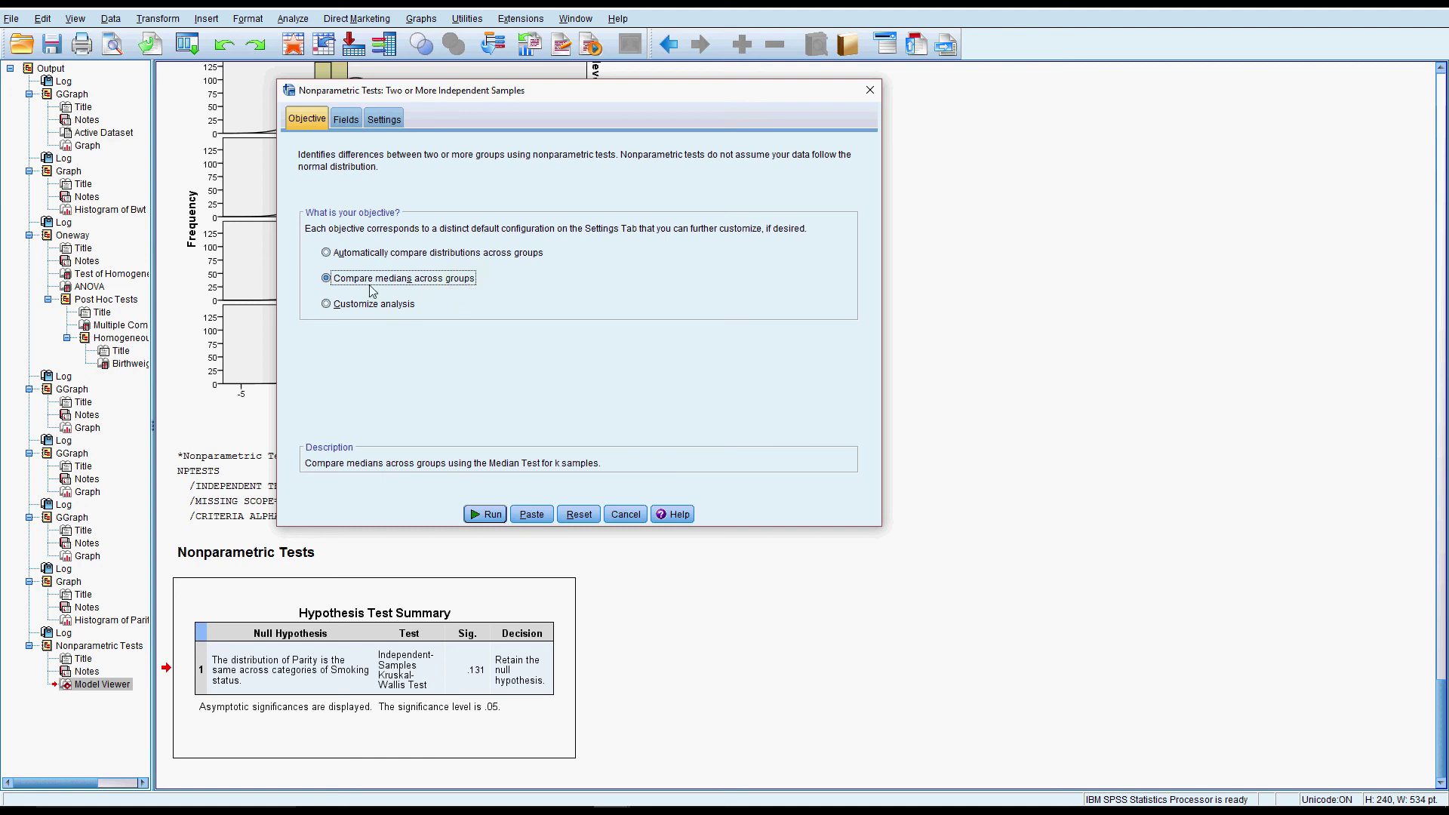
pyautogui.click(487, 516)
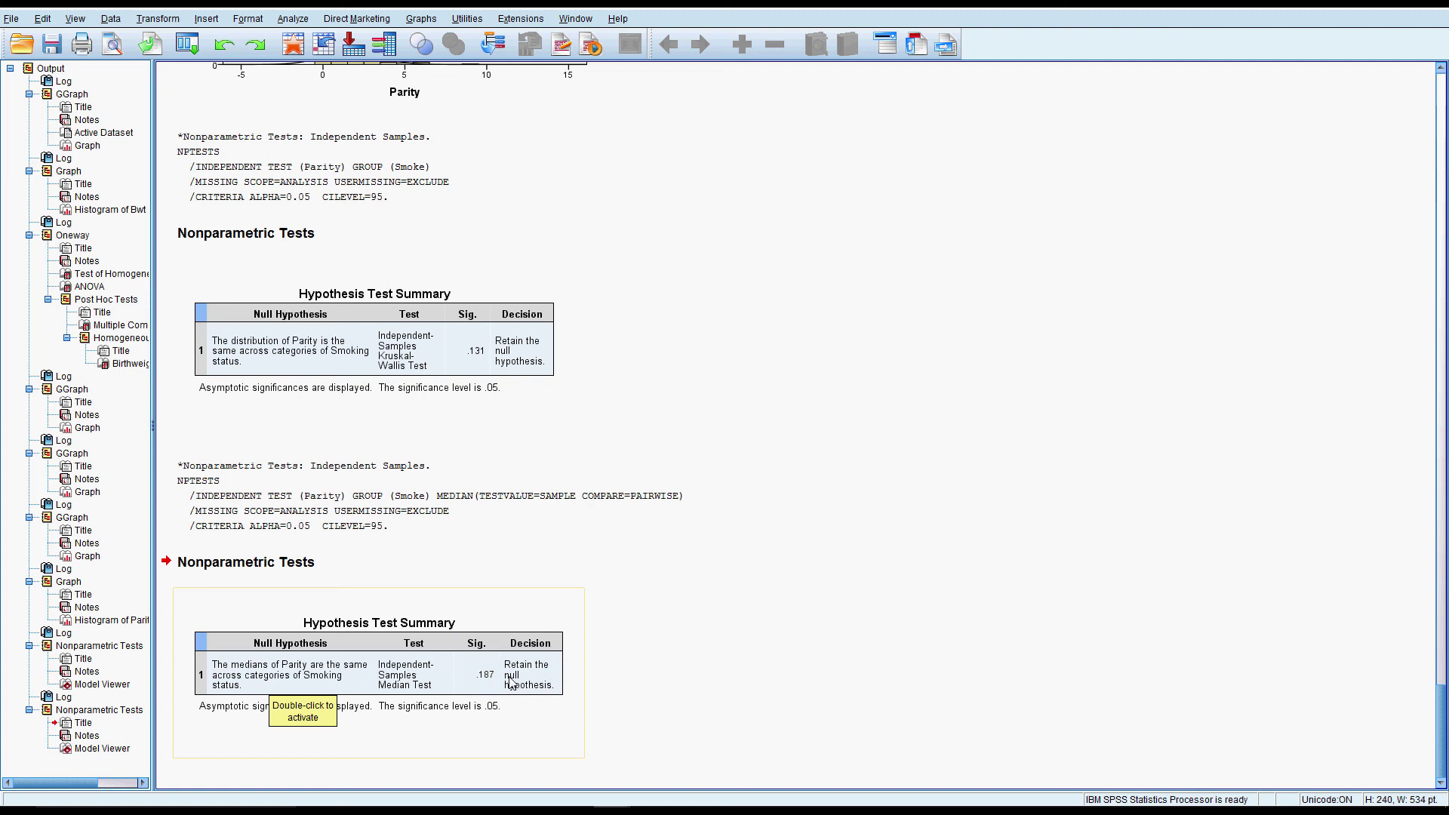
pyautogui.click(548, 675)
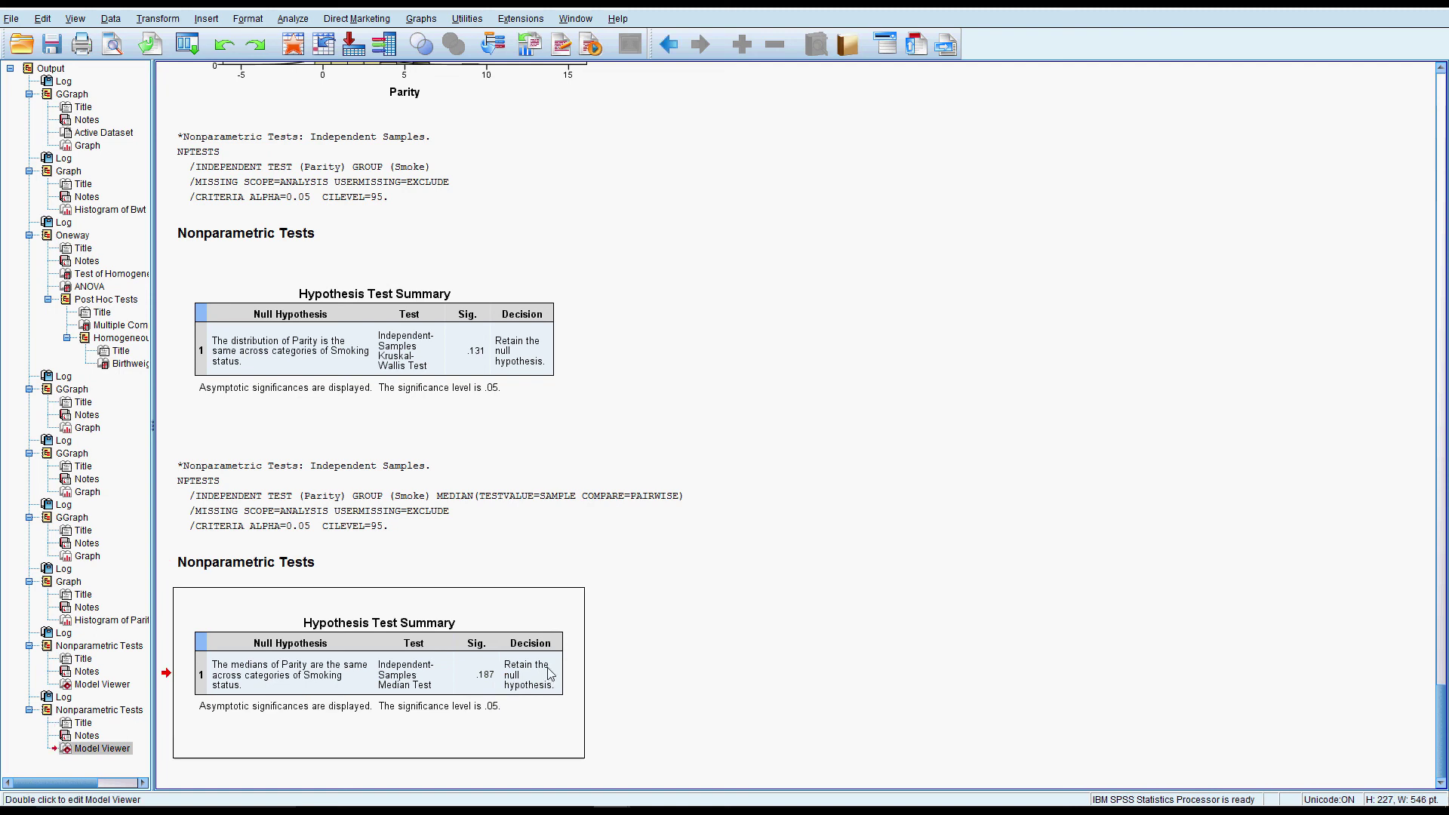
# Step: Open the Median Test summary in Model Viewer, keeping the Independent Samples Test View
pyautogui.doubleClick(548, 675)
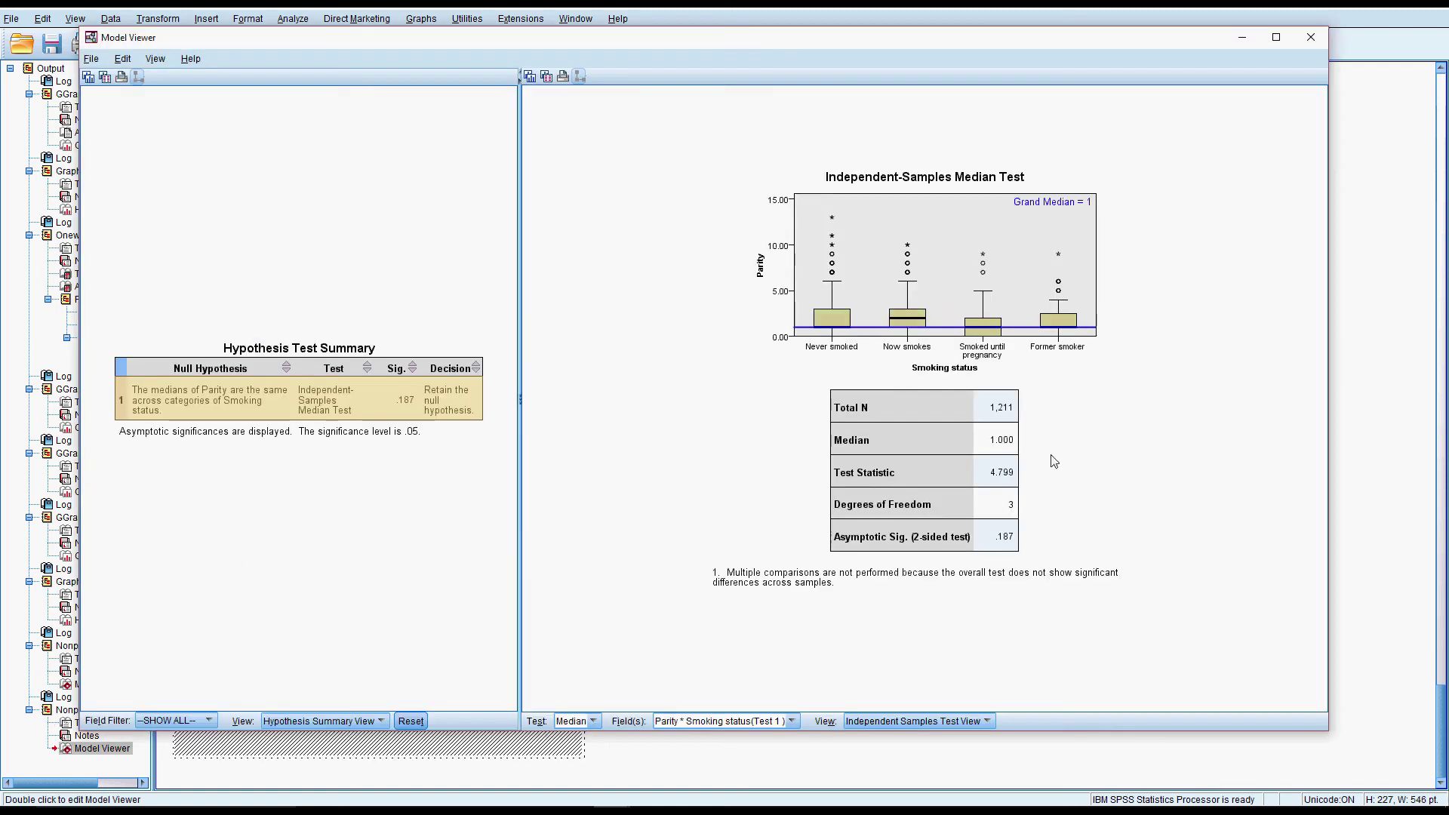
pyautogui.moveTo(846, 339)
pyautogui.moveTo(898, 330)
pyautogui.moveTo(1048, 329)
pyautogui.click(981, 720)
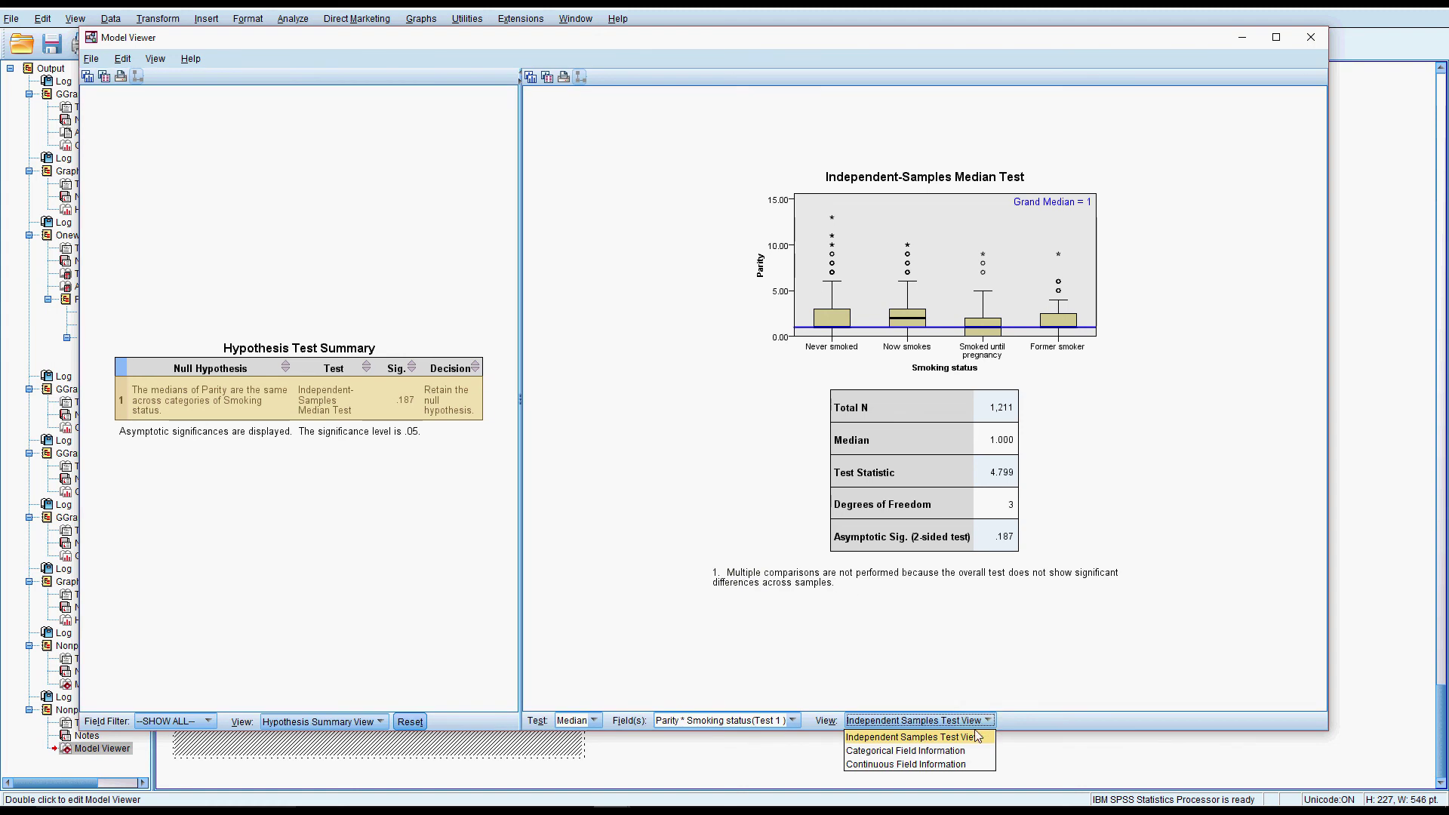
pyautogui.click(978, 737)
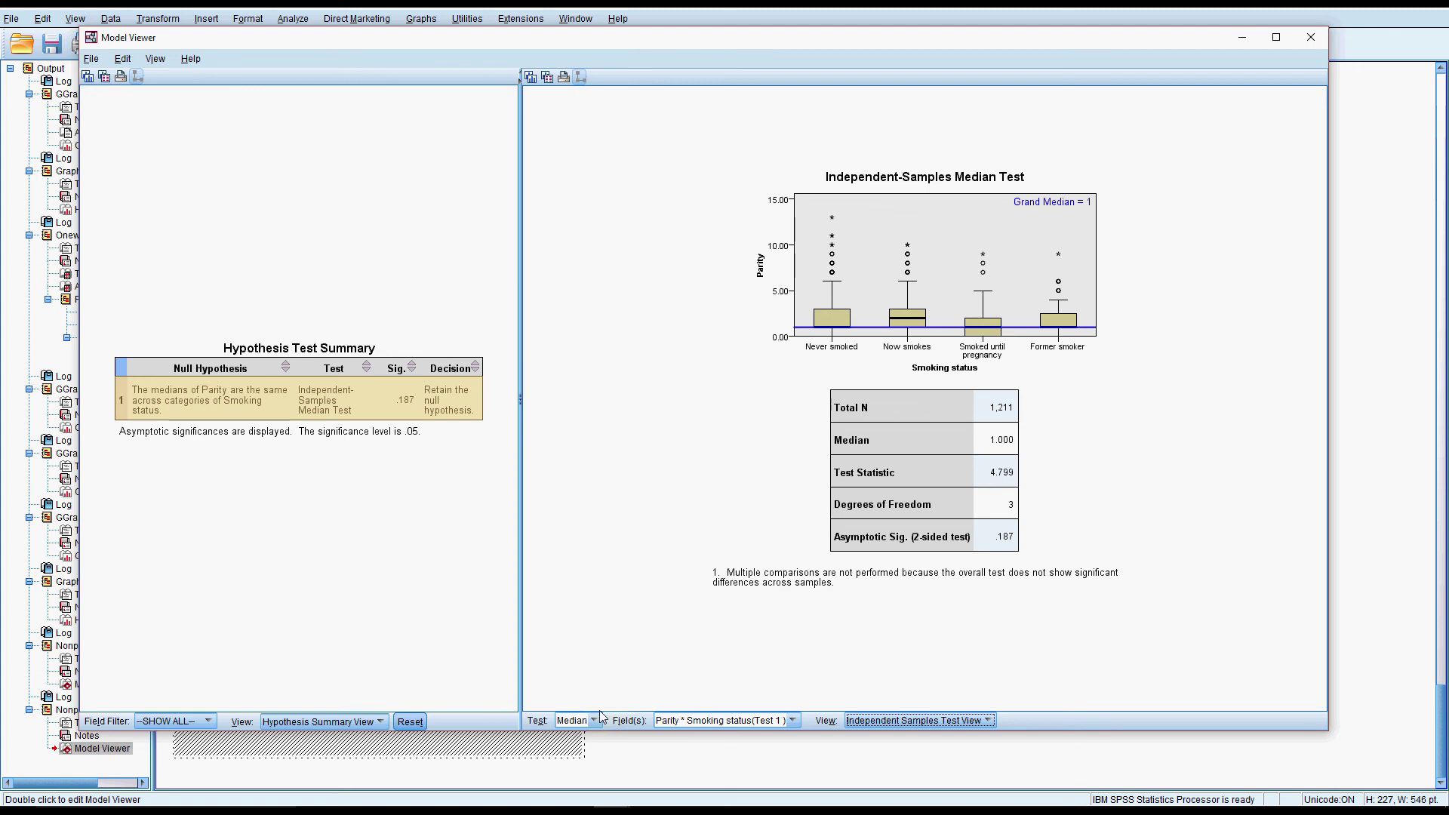
# Step: View Categorical Field Information for Smoking status and Continuous Field Information for Parity, then return to the test view
pyautogui.click(793, 721)
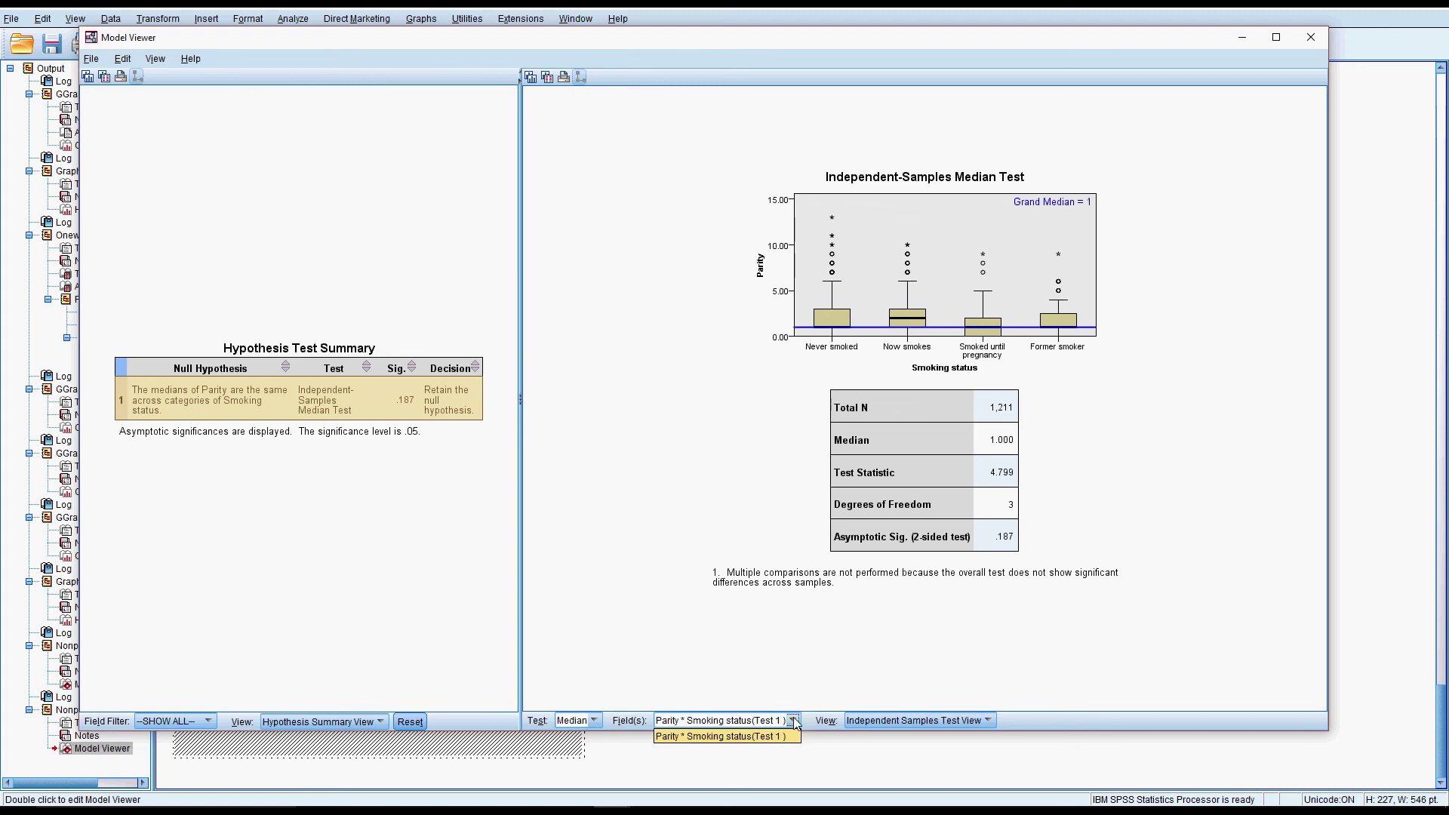
pyautogui.click(974, 719)
pyautogui.click(928, 750)
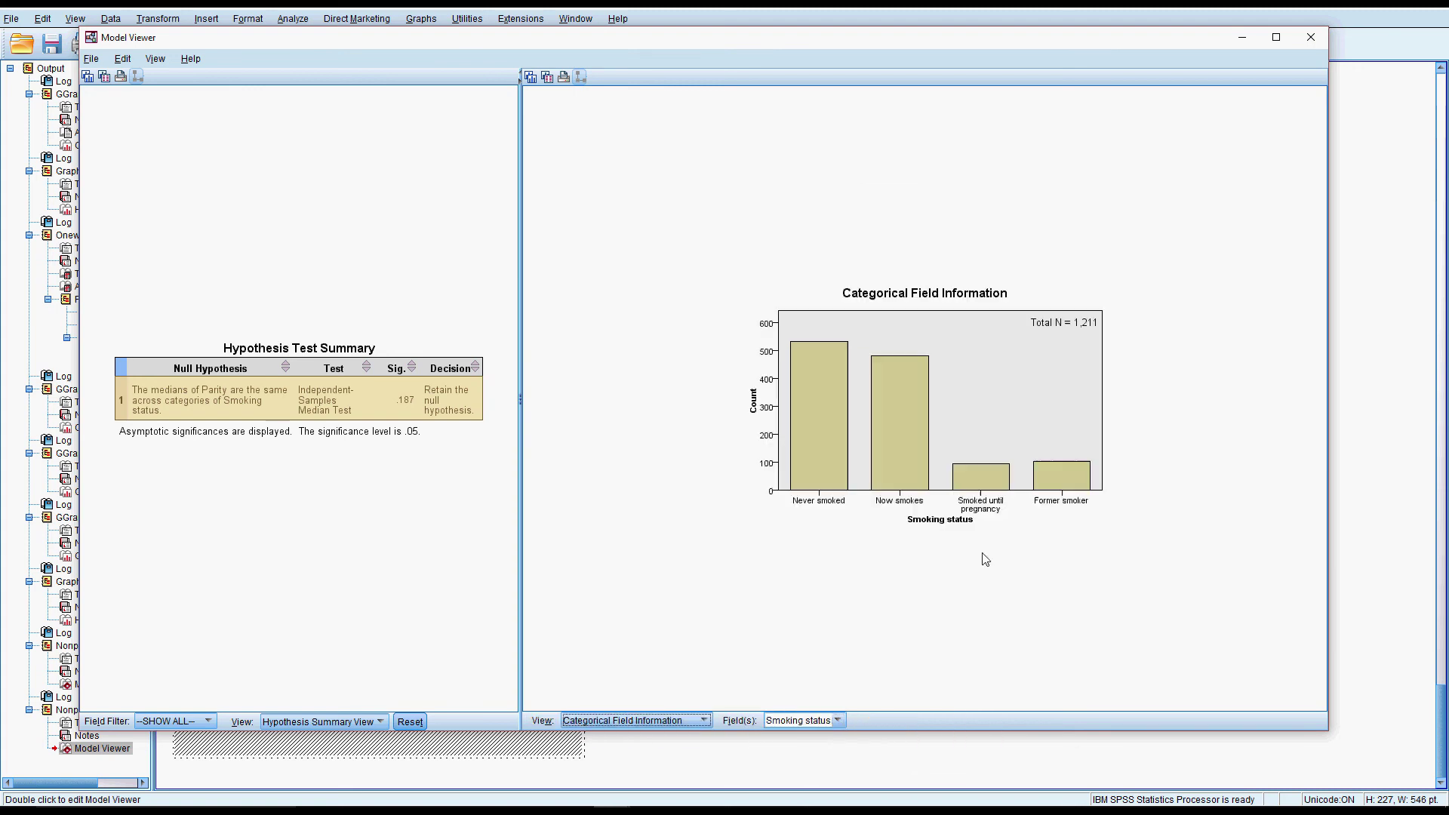
pyautogui.doubleClick(818, 723)
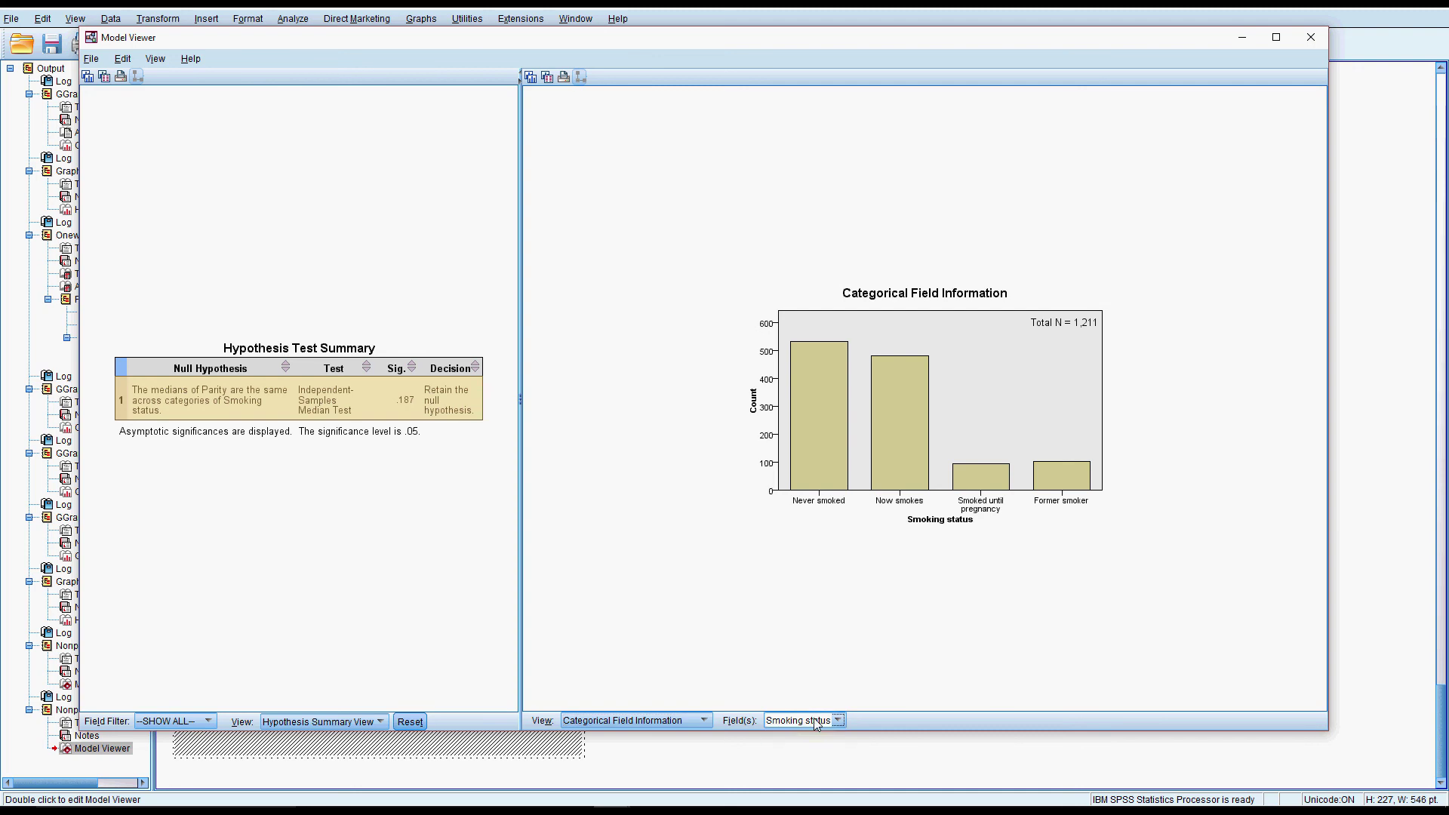
pyautogui.click(677, 720)
pyautogui.click(649, 763)
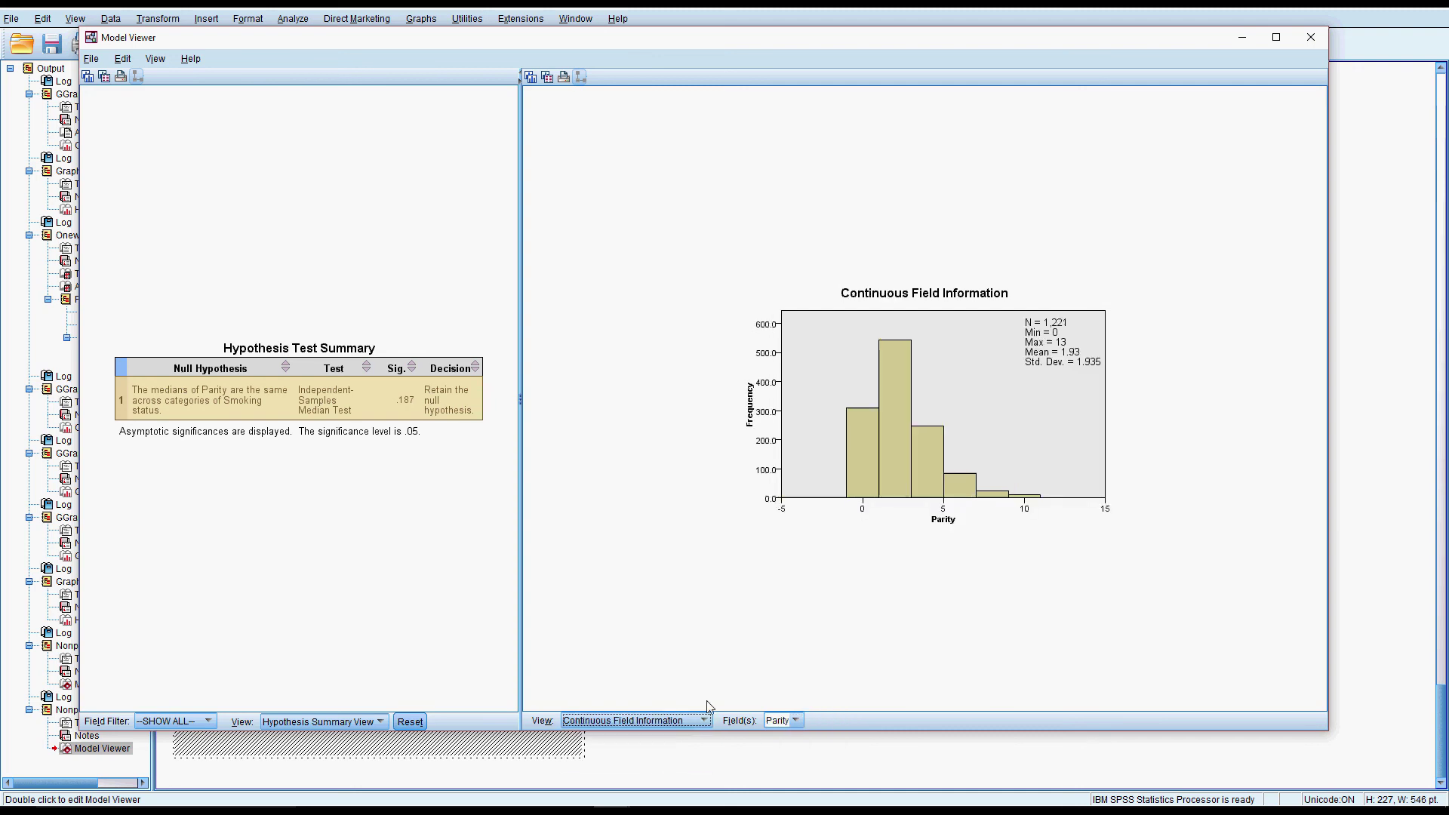
pyautogui.click(679, 721)
pyautogui.click(667, 739)
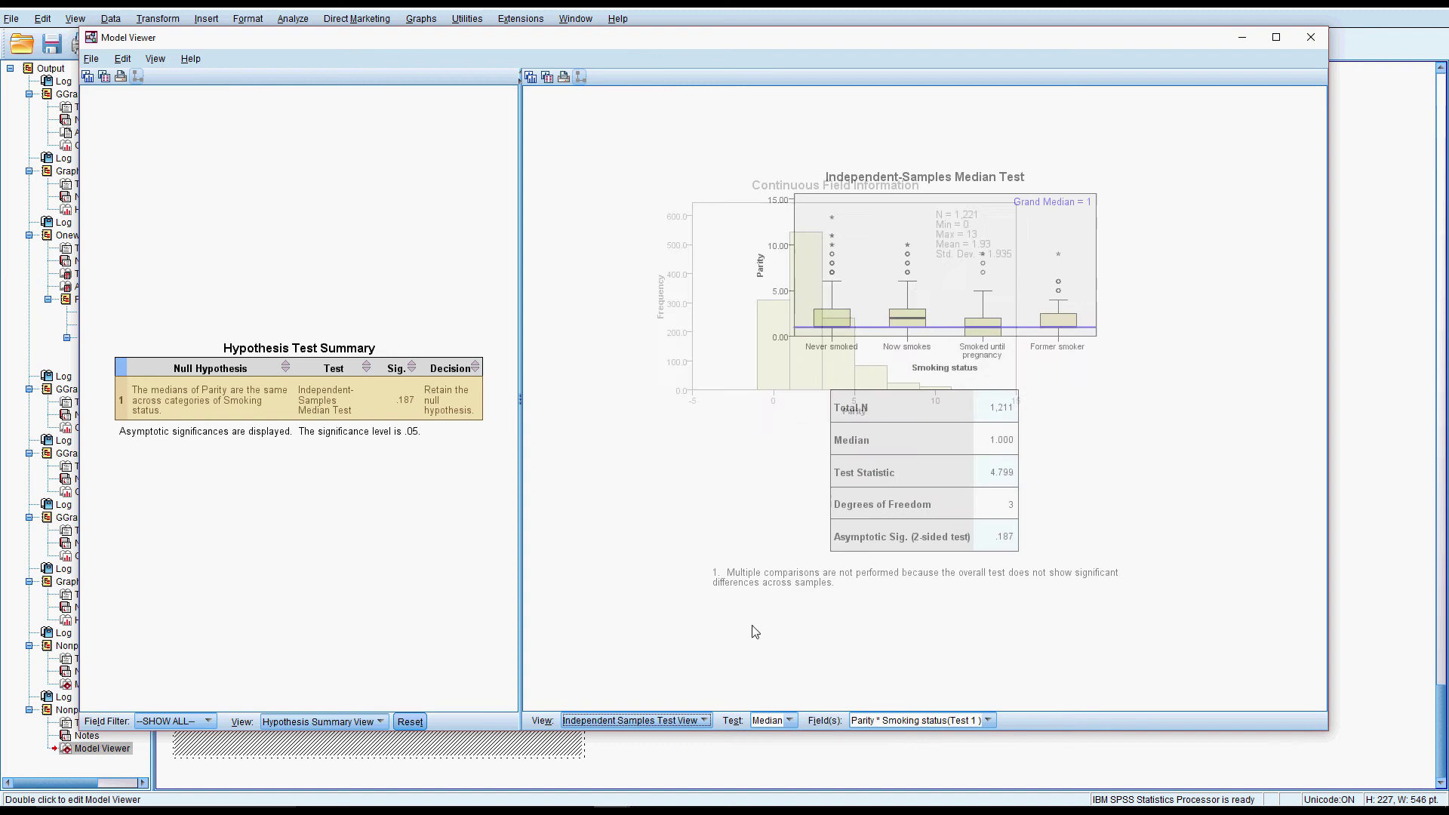